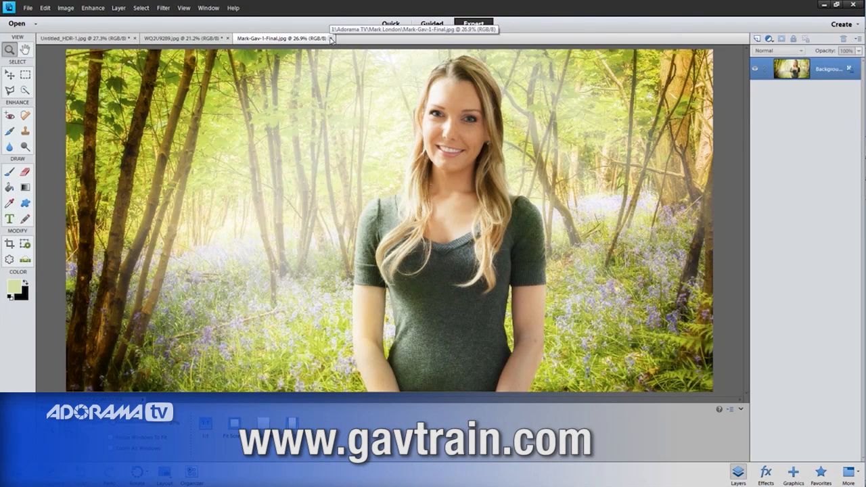
Step: Close the finished composite Mark-Gav-1-Final.jpg to return to the studio portrait
{"action": "left_click", "coordinate": [332, 39]}
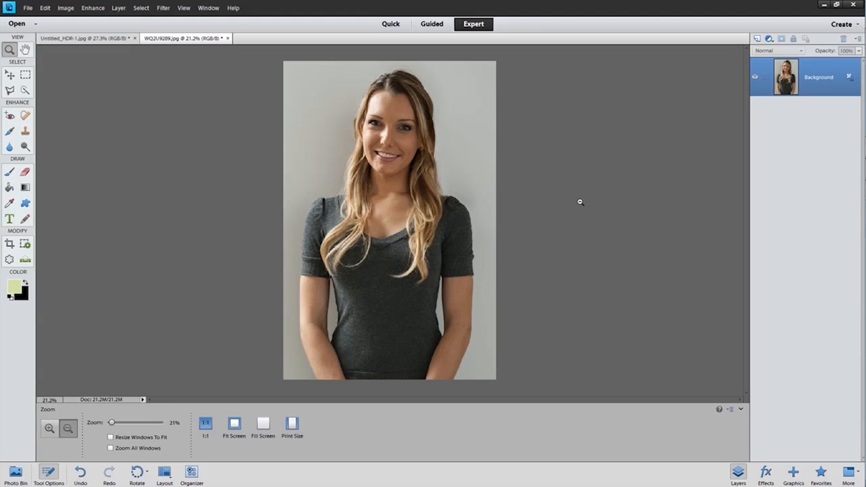
{"action": "scroll", "coordinate": [516, 193], "scroll_direction": "up", "scroll_amount": 1}
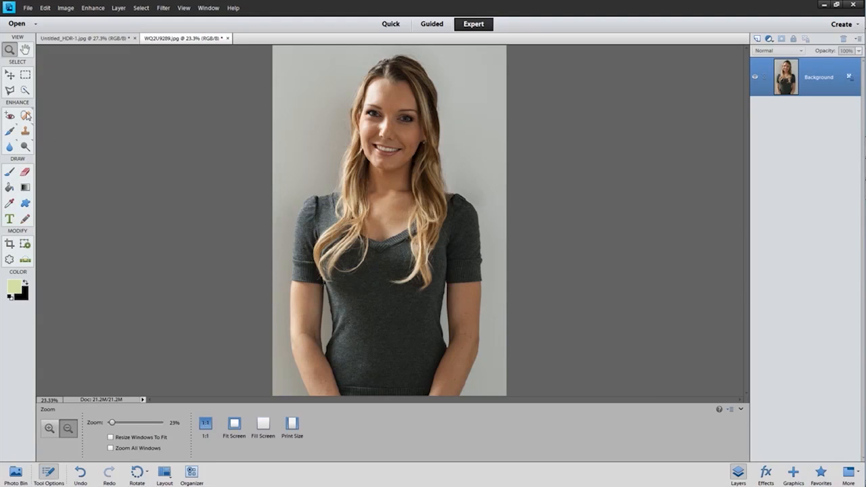
Step: Select the woman's dark top, arms, neckline and shoulders with the Quick Selection tool at 30 px
{"action": "left_click", "coordinate": [26, 92]}
{"action": "scroll", "coordinate": [378, 338], "scroll_direction": "up", "scroll_amount": 5}
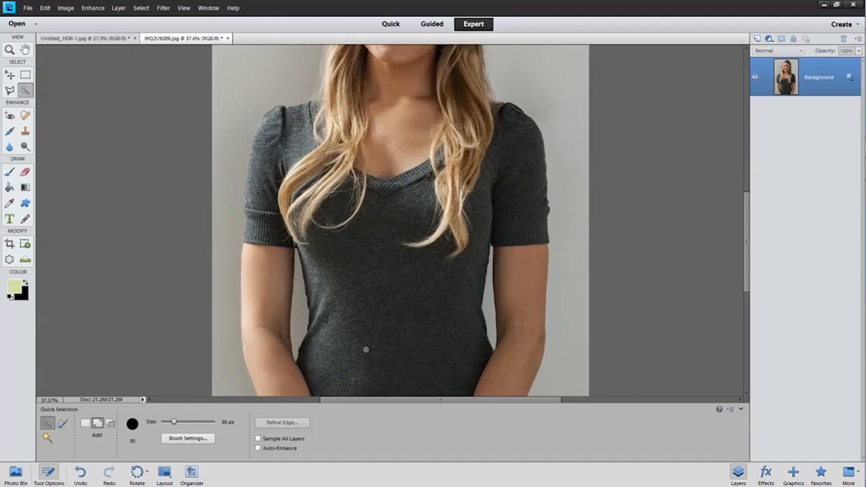
{"action": "mouse_move", "coordinate": [327, 367]}
{"action": "left_mouse_down"}
{"action": "mouse_move", "coordinate": [359, 183]}
{"action": "mouse_move", "coordinate": [517, 314]}
{"action": "mouse_move", "coordinate": [568, 263]}
{"action": "mouse_move", "coordinate": [571, 105]}
{"action": "left_mouse_up"}
{"action": "scroll", "coordinate": [412, 203], "scroll_direction": "up", "scroll_amount": 4}
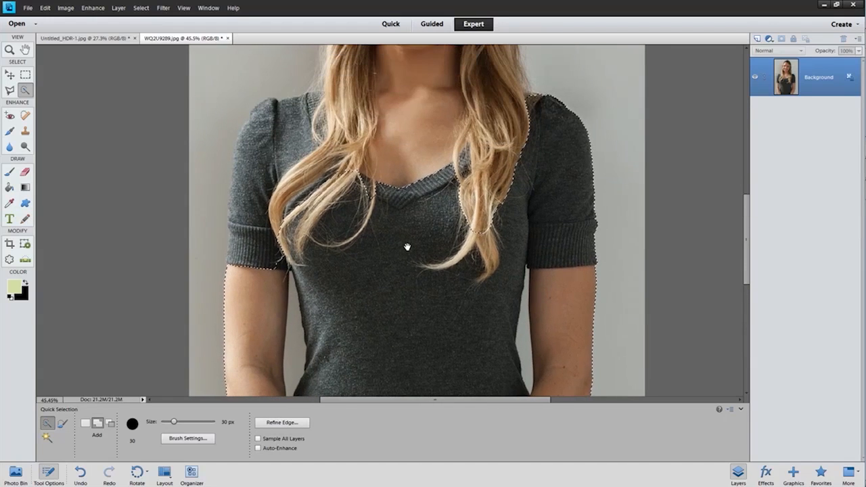
{"action": "mouse_move", "coordinate": [389, 120]}
{"action": "left_mouse_down"}
{"action": "mouse_move", "coordinate": [501, 207]}
{"action": "mouse_move", "coordinate": [463, 95]}
{"action": "mouse_move", "coordinate": [381, 96]}
{"action": "left_mouse_up"}
{"action": "mouse_move", "coordinate": [312, 121]}
{"action": "left_mouse_down"}
{"action": "mouse_move", "coordinate": [277, 141]}
{"action": "mouse_move", "coordinate": [277, 234]}
{"action": "mouse_move", "coordinate": [264, 283]}
{"action": "mouse_move", "coordinate": [250, 241]}
{"action": "mouse_move", "coordinate": [257, 222]}
{"action": "left_mouse_up"}
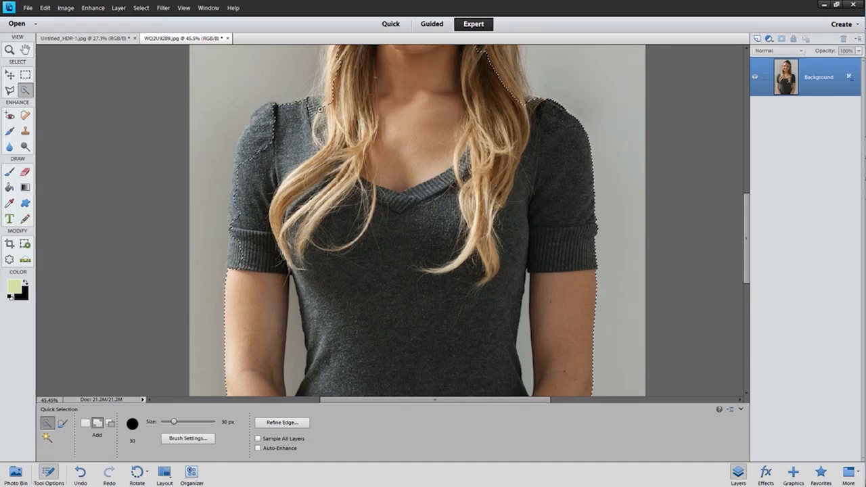
{"action": "left_click_drag", "start_coordinate": [252, 129], "coordinate": [262, 116]}
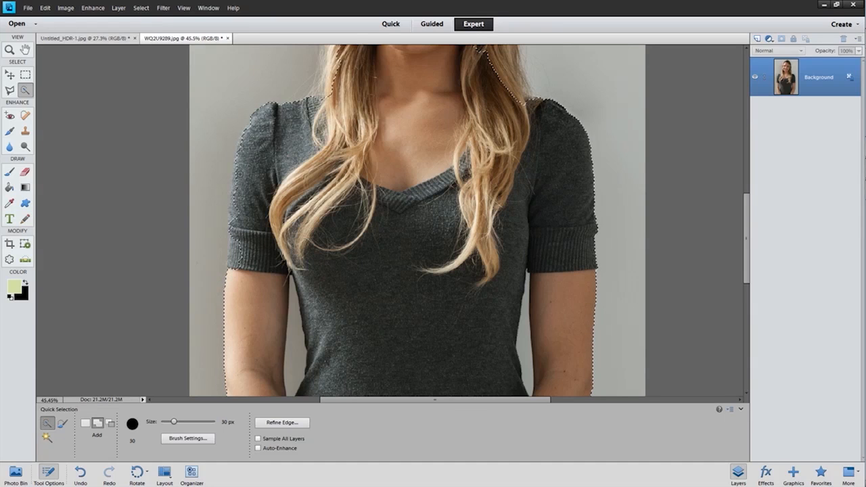
Step: Touch up the sleeve edge and subtract the grey background strip beside that arm from the selection
{"action": "left_click_drag", "start_coordinate": [237, 218], "coordinate": [236, 199]}
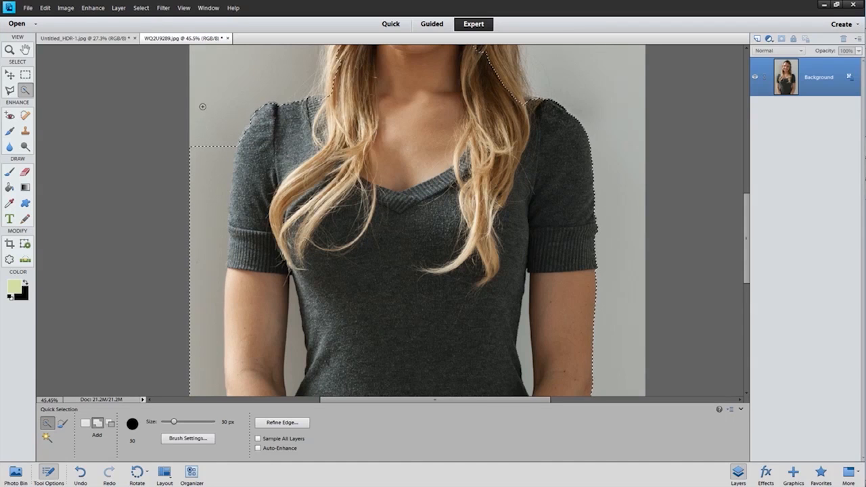
{"action": "key", "text": "alt"}
{"action": "left_click_drag", "start_coordinate": [208, 140], "coordinate": [206, 389]}
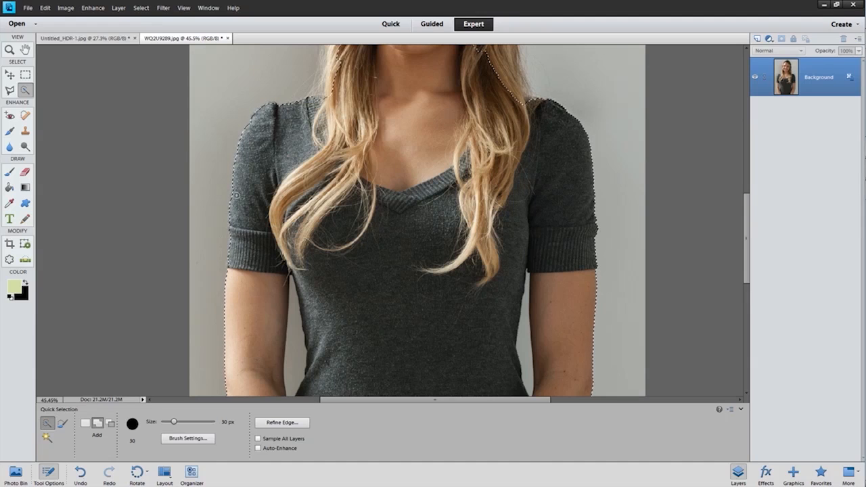
Step: Add the woman's long hair, face and the outer edges of her head to the selection
{"action": "left_click", "coordinate": [506, 95]}
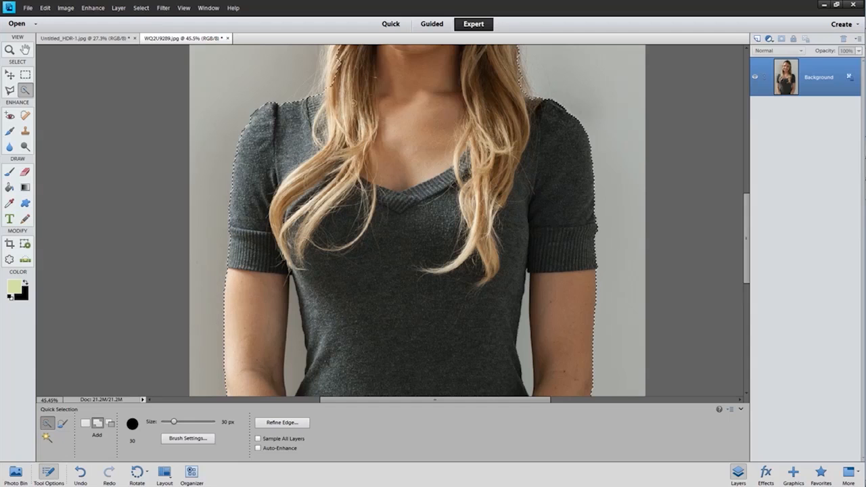
{"action": "left_click_drag", "start_coordinate": [468, 100], "coordinate": [454, 278]}
{"action": "scroll", "coordinate": [475, 205], "scroll_direction": "up", "scroll_amount": 4}
{"action": "mouse_move", "coordinate": [476, 205]}
{"action": "left_mouse_down"}
{"action": "mouse_move", "coordinate": [483, 272]}
{"action": "mouse_move", "coordinate": [511, 326]}
{"action": "mouse_move", "coordinate": [499, 159]}
{"action": "mouse_move", "coordinate": [404, 103]}
{"action": "mouse_move", "coordinate": [382, 68]}
{"action": "mouse_move", "coordinate": [324, 123]}
{"action": "mouse_move", "coordinate": [296, 213]}
{"action": "mouse_move", "coordinate": [298, 264]}
{"action": "mouse_move", "coordinate": [294, 196]}
{"action": "left_mouse_up"}
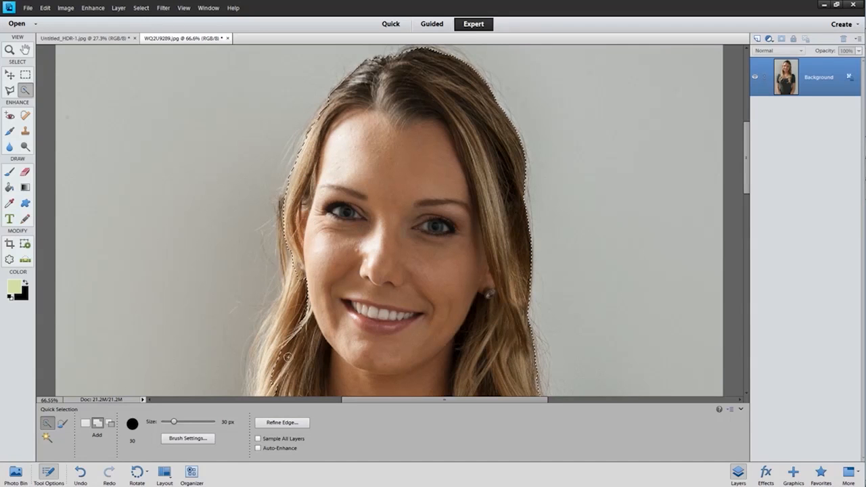
{"action": "left_click_drag", "start_coordinate": [296, 345], "coordinate": [321, 226]}
{"action": "left_click_drag", "start_coordinate": [317, 167], "coordinate": [295, 257]}
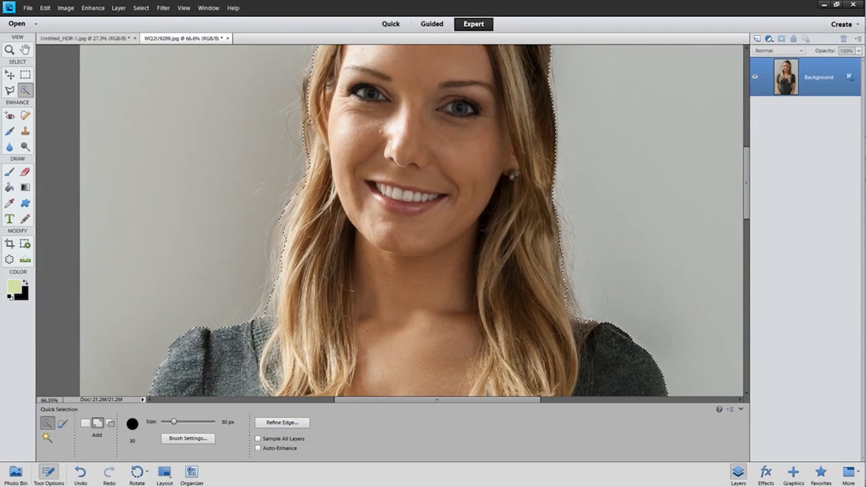
{"action": "left_click_drag", "start_coordinate": [448, 103], "coordinate": [422, 223]}
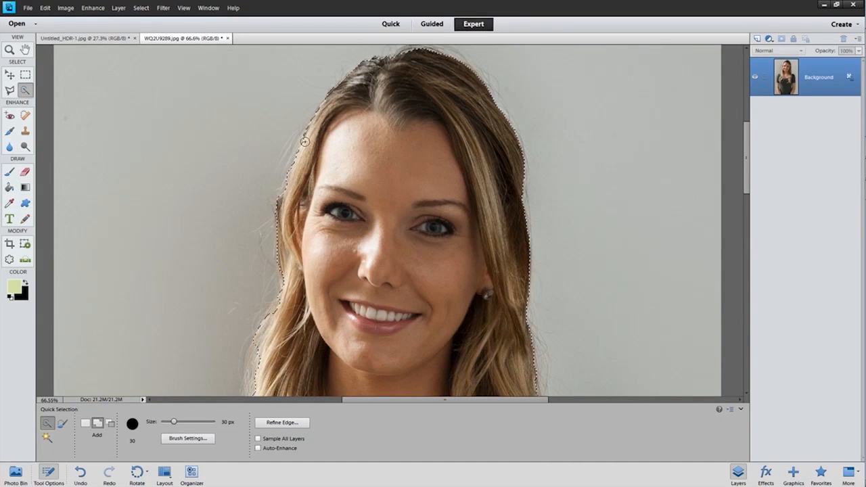
{"action": "left_click_drag", "start_coordinate": [291, 289], "coordinate": [324, 117]}
Step: Subtract the two background gaps between the woman's arms and torso from the selection
{"action": "left_click_drag", "start_coordinate": [406, 296], "coordinate": [358, 322]}
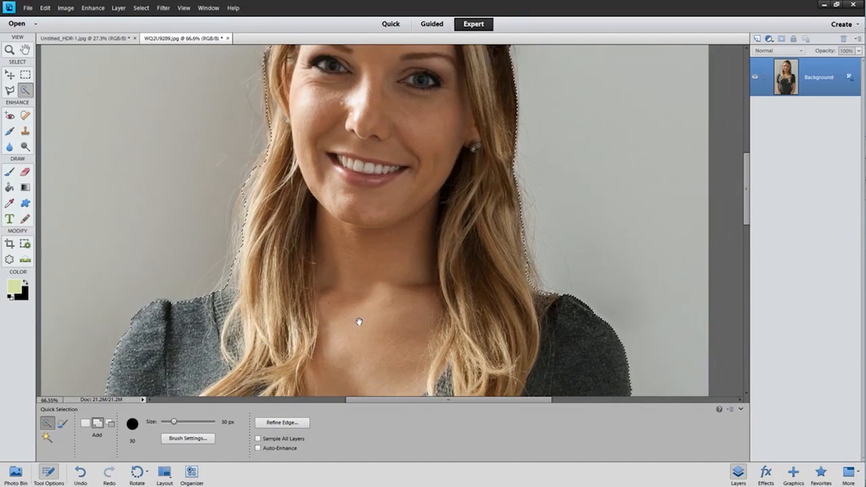
{"action": "left_click_drag", "start_coordinate": [510, 198], "coordinate": [463, 143]}
{"action": "left_click_drag", "start_coordinate": [419, 391], "coordinate": [374, 88]}
{"action": "left_click_drag", "start_coordinate": [403, 271], "coordinate": [451, 162]}
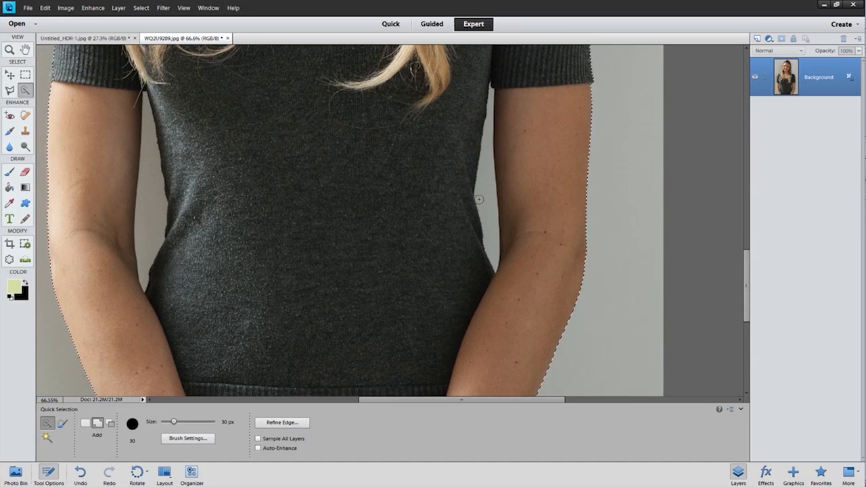
{"action": "key", "text": "alt"}
{"action": "left_click_drag", "start_coordinate": [490, 249], "coordinate": [487, 228]}
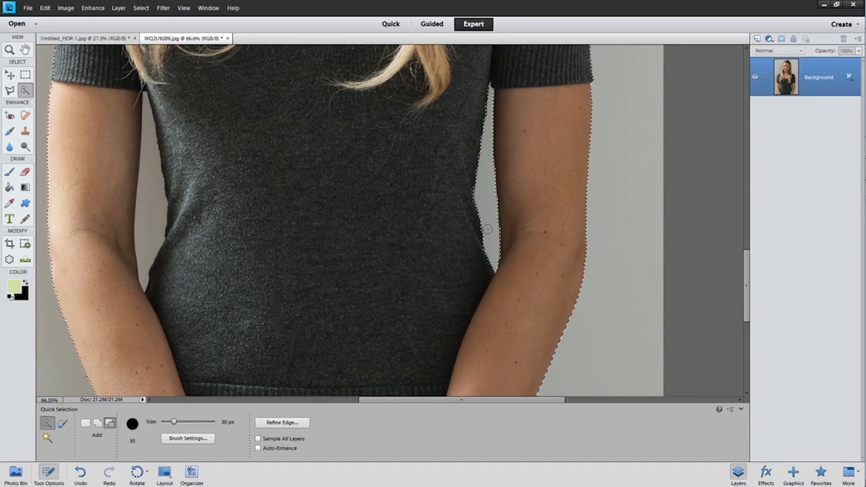
{"action": "left_click", "coordinate": [150, 208]}
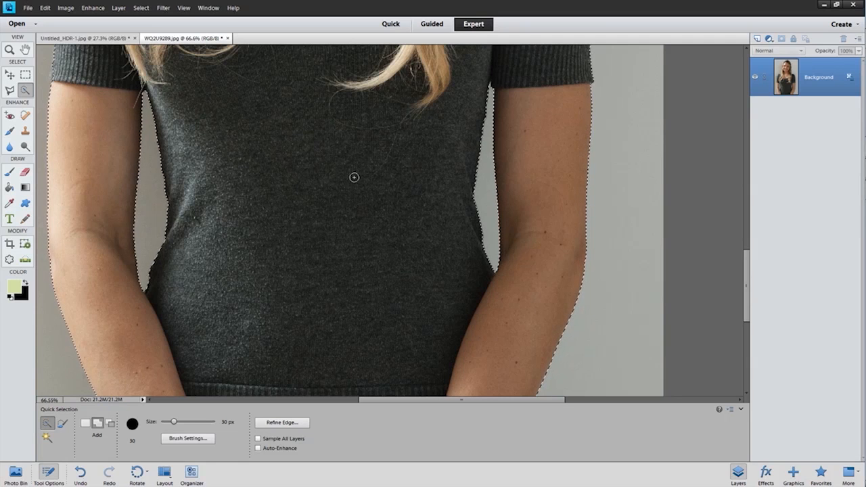
Step: Open Refine Edge for the selection around the woman, with her head in view
{"action": "left_click_drag", "start_coordinate": [363, 75], "coordinate": [385, 389]}
{"action": "left_click_drag", "start_coordinate": [391, 150], "coordinate": [389, 361]}
{"action": "scroll", "coordinate": [372, 201], "scroll_direction": "down", "scroll_amount": 1}
{"action": "left_click_drag", "start_coordinate": [371, 200], "coordinate": [353, 228]}
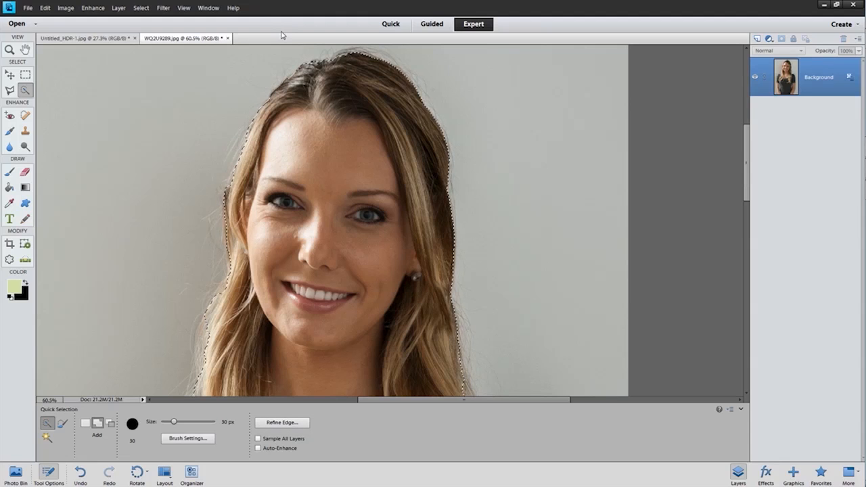
{"action": "left_click", "coordinate": [119, 8]}
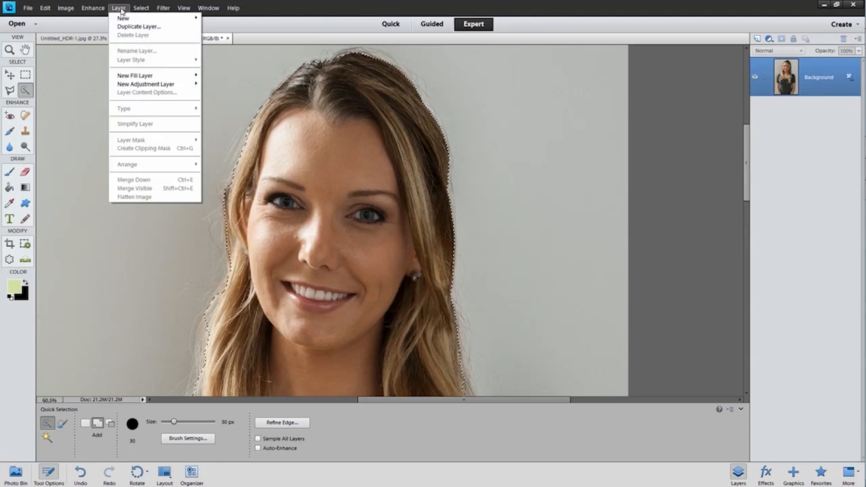
{"action": "mouse_move", "coordinate": [104, 9]}
{"action": "mouse_move", "coordinate": [141, 8]}
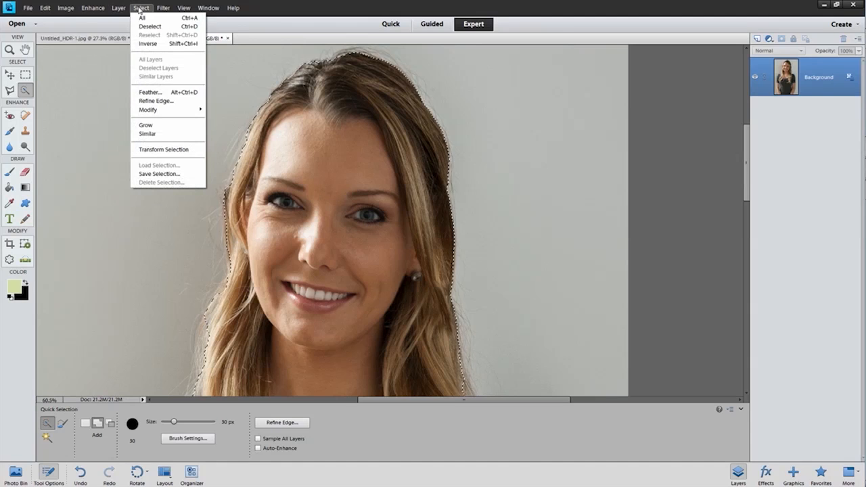
{"action": "left_click", "coordinate": [146, 102]}
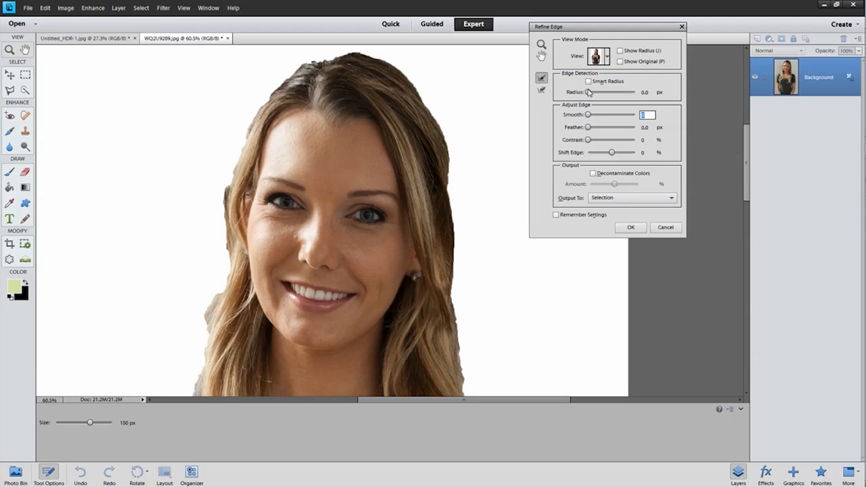
Step: Try a large edge detection radius on the hair and shoulders, then reduce the Radius to 2.7 px
{"action": "left_click_drag", "start_coordinate": [588, 92], "coordinate": [613, 95]}
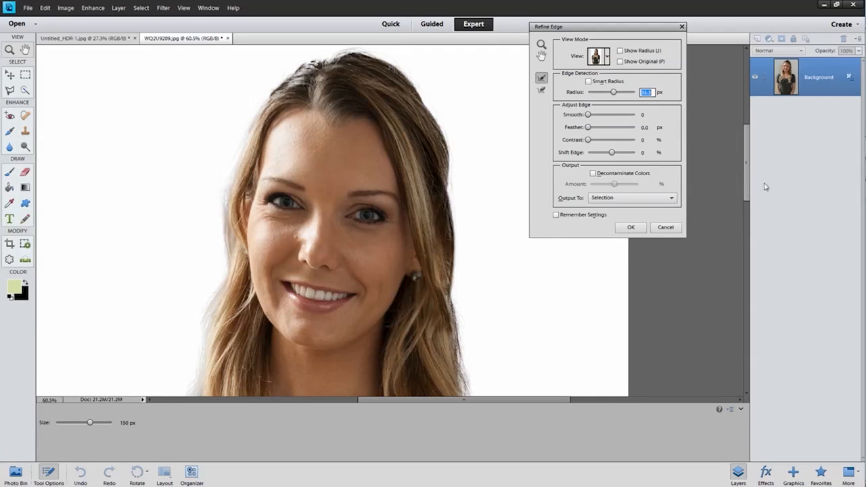
{"action": "left_click_drag", "start_coordinate": [747, 175], "coordinate": [737, 223]}
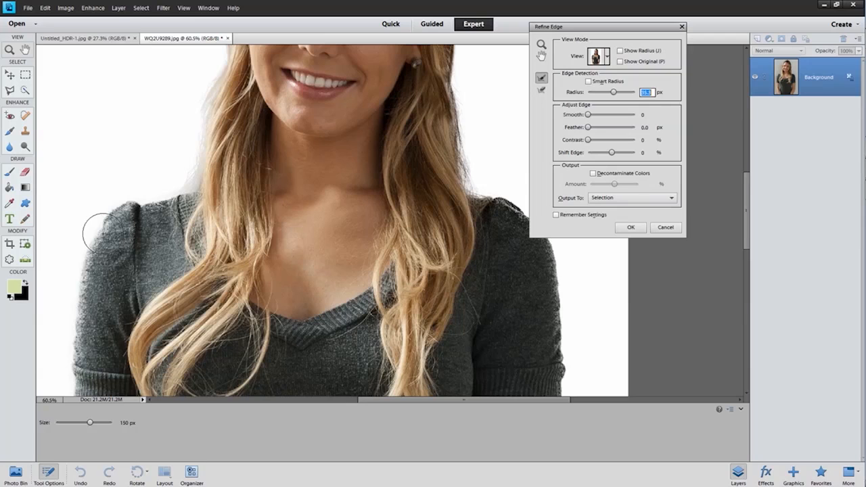
{"action": "left_click_drag", "start_coordinate": [613, 92], "coordinate": [595, 93]}
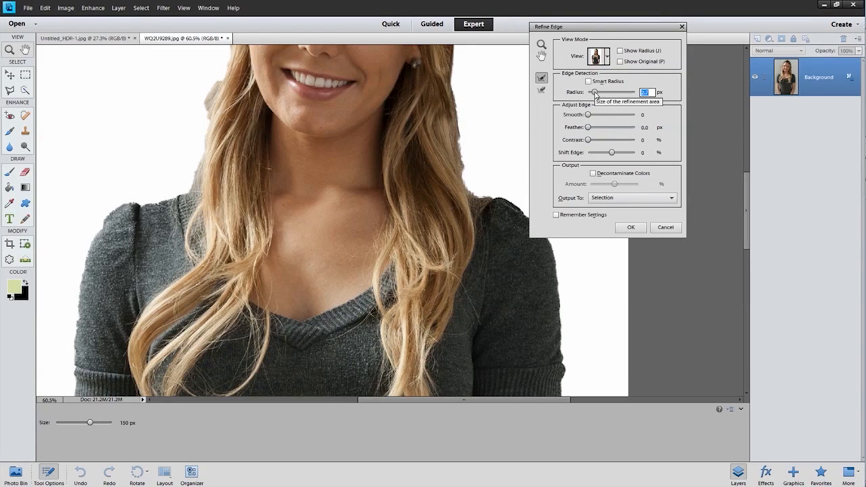
{"action": "left_click_drag", "start_coordinate": [749, 199], "coordinate": [747, 169]}
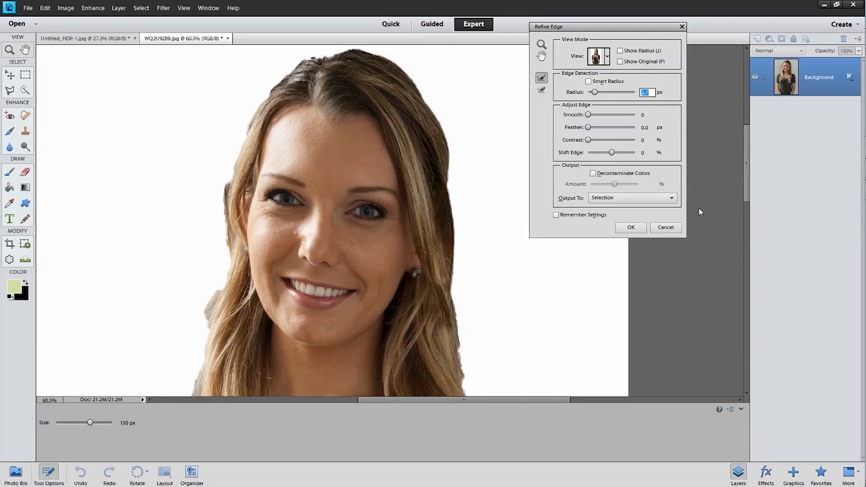
{"action": "left_click_drag", "start_coordinate": [745, 196], "coordinate": [745, 213]}
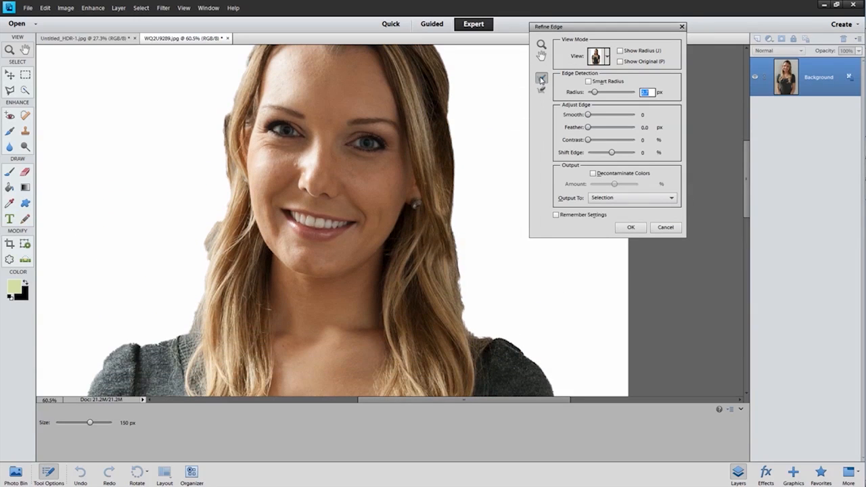
Step: Brush the Refine Radius tool at 150 px along the hair outline on both sides of the head to recover loose strands
{"action": "left_click", "coordinate": [541, 78]}
{"action": "mouse_move", "coordinate": [473, 300]}
{"action": "left_mouse_down"}
{"action": "mouse_move", "coordinate": [471, 206]}
{"action": "mouse_move", "coordinate": [470, 222]}
{"action": "mouse_move", "coordinate": [482, 199]}
{"action": "mouse_move", "coordinate": [464, 111]}
{"action": "mouse_move", "coordinate": [470, 78]}
{"action": "mouse_move", "coordinate": [473, 103]}
{"action": "left_mouse_up"}
{"action": "left_click_drag", "start_coordinate": [403, 95], "coordinate": [404, 184]}
{"action": "mouse_move", "coordinate": [461, 168]}
{"action": "left_mouse_down"}
{"action": "mouse_move", "coordinate": [423, 101]}
{"action": "mouse_move", "coordinate": [383, 73]}
{"action": "mouse_move", "coordinate": [349, 67]}
{"action": "mouse_move", "coordinate": [277, 90]}
{"action": "mouse_move", "coordinate": [228, 153]}
{"action": "mouse_move", "coordinate": [208, 228]}
{"action": "mouse_move", "coordinate": [247, 127]}
{"action": "mouse_move", "coordinate": [209, 196]}
{"action": "mouse_move", "coordinate": [201, 244]}
{"action": "mouse_move", "coordinate": [209, 302]}
{"action": "mouse_move", "coordinate": [183, 374]}
{"action": "mouse_move", "coordinate": [205, 298]}
{"action": "mouse_move", "coordinate": [204, 319]}
{"action": "mouse_move", "coordinate": [207, 292]}
{"action": "left_mouse_up"}
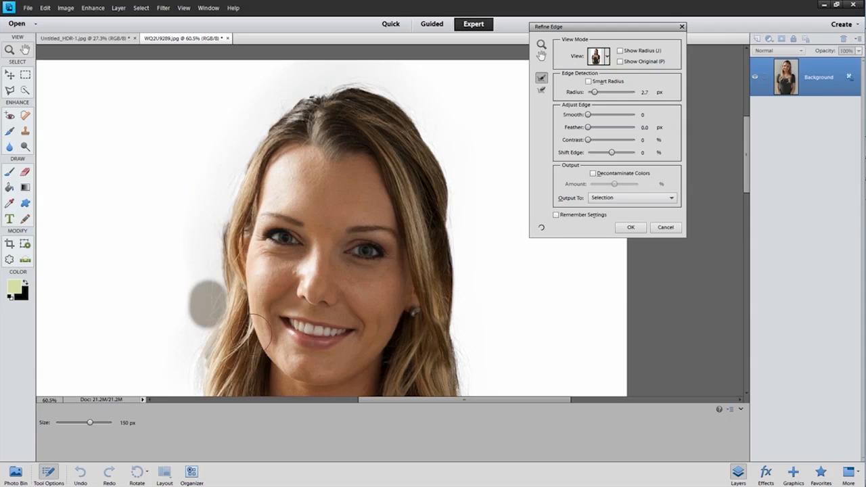
{"action": "scroll", "coordinate": [379, 244], "scroll_direction": "down", "scroll_amount": 5}
{"action": "mouse_move", "coordinate": [240, 178]}
{"action": "left_mouse_down"}
{"action": "mouse_move", "coordinate": [225, 255]}
{"action": "mouse_move", "coordinate": [208, 270]}
{"action": "mouse_move", "coordinate": [222, 265]}
{"action": "mouse_move", "coordinate": [205, 272]}
{"action": "mouse_move", "coordinate": [225, 265]}
{"action": "mouse_move", "coordinate": [208, 264]}
{"action": "mouse_move", "coordinate": [245, 144]}
{"action": "left_mouse_up"}
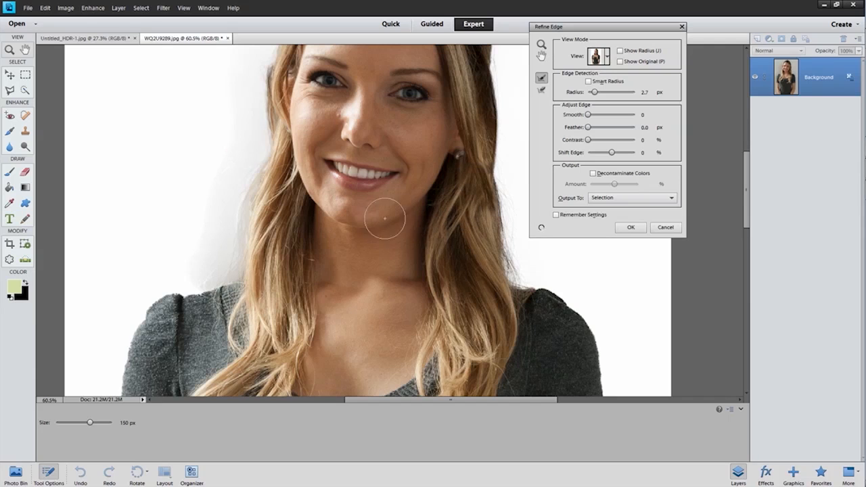
{"action": "left_click_drag", "start_coordinate": [487, 217], "coordinate": [419, 301]}
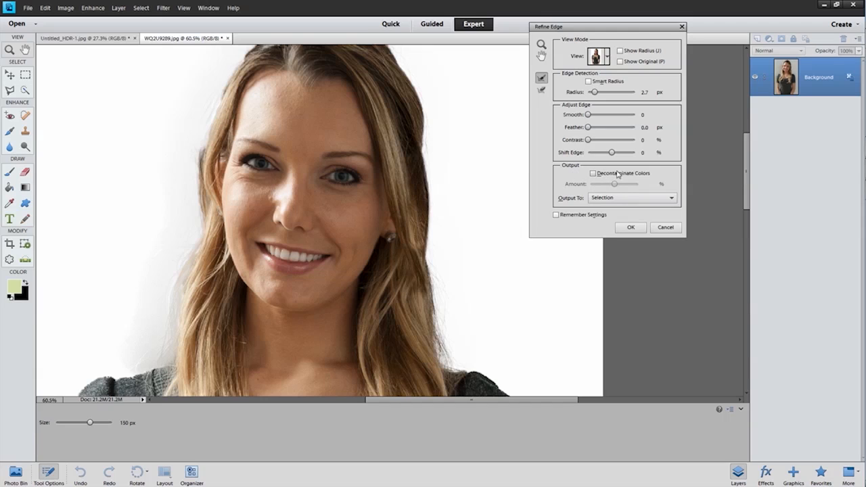
Step: Enable Decontaminate Colors at 50% and output the refined selection to a new layer with layer mask
{"action": "left_click", "coordinate": [594, 174]}
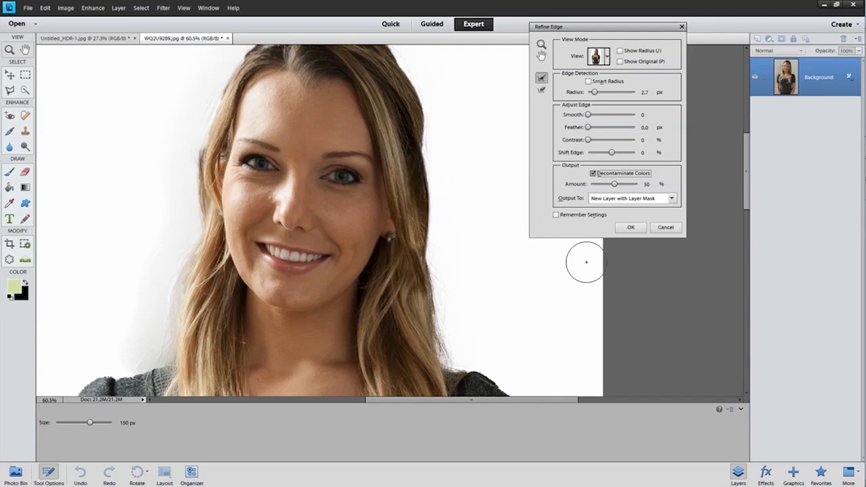
{"action": "left_click", "coordinate": [630, 228]}
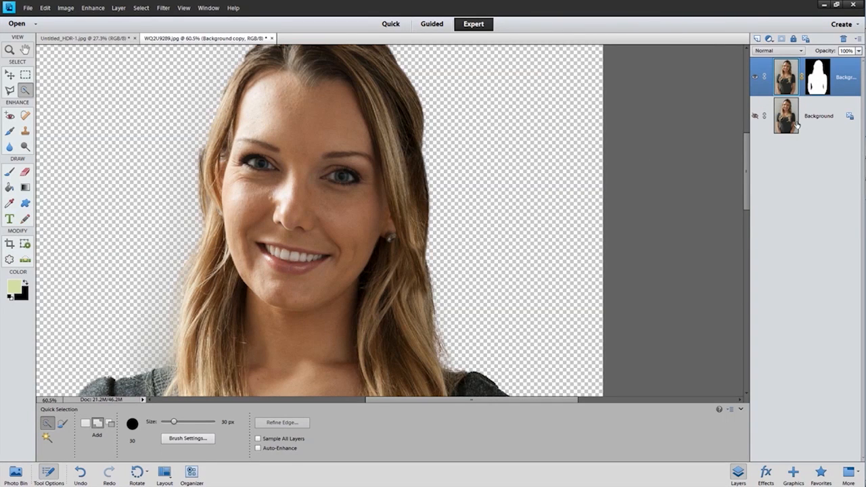
Step: Move the masked woman into the woodland image Untitled_HDR-1.jpg and place her right of centre, overlapping the lower edge
{"action": "scroll", "coordinate": [329, 177], "scroll_direction": "down", "scroll_amount": 2}
{"action": "scroll", "coordinate": [329, 178], "scroll_direction": "down", "scroll_amount": 2}
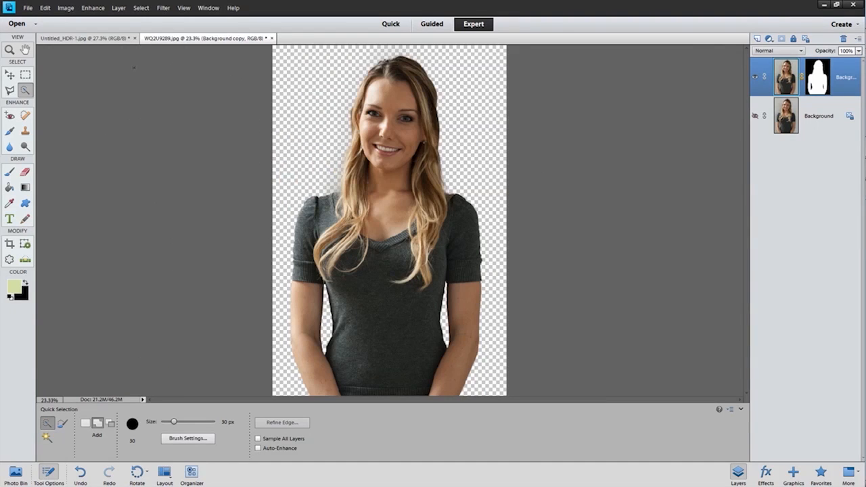
{"action": "left_click", "coordinate": [10, 74]}
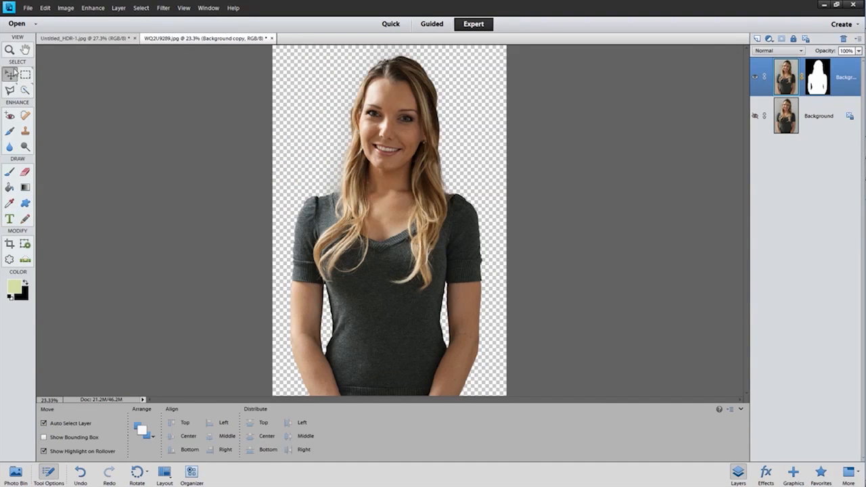
{"action": "left_click_drag", "start_coordinate": [382, 201], "coordinate": [611, 211]}
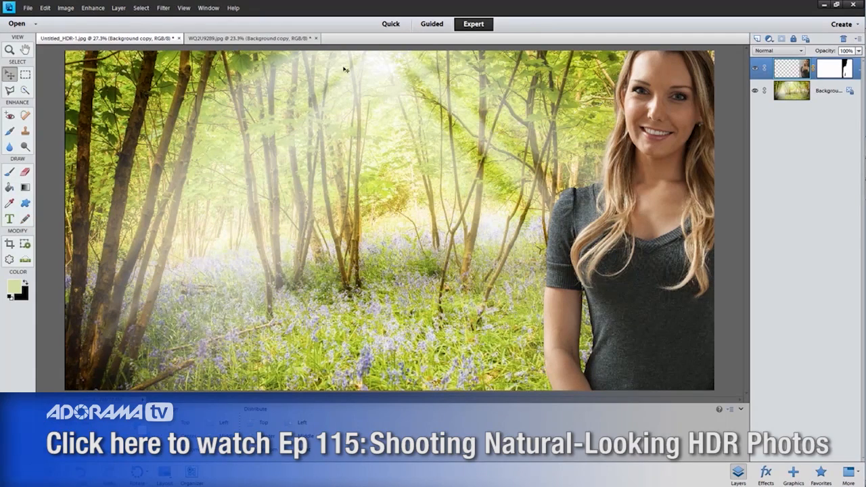
{"action": "left_click_drag", "start_coordinate": [641, 255], "coordinate": [476, 228]}
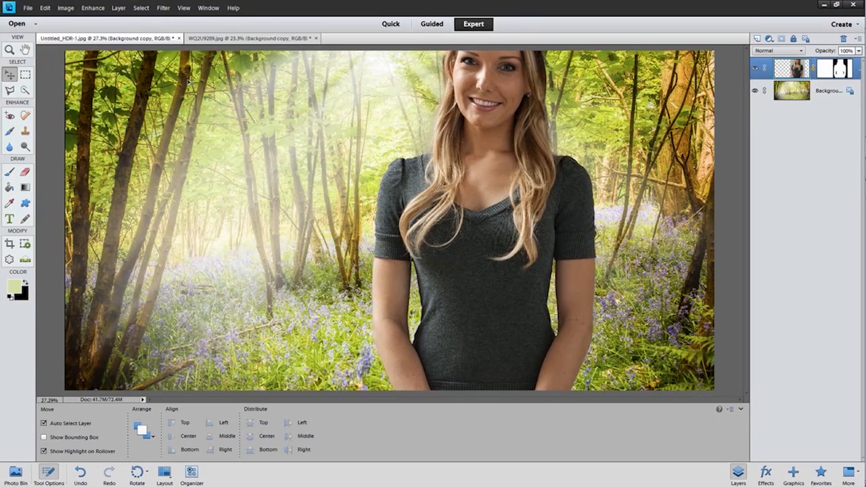
Step: Scale the woman's layer down to 79.90% with Free Transform and place her just right of centre with her head inside the image
{"action": "left_click", "coordinate": [65, 7]}
{"action": "mouse_move", "coordinate": [84, 27]}
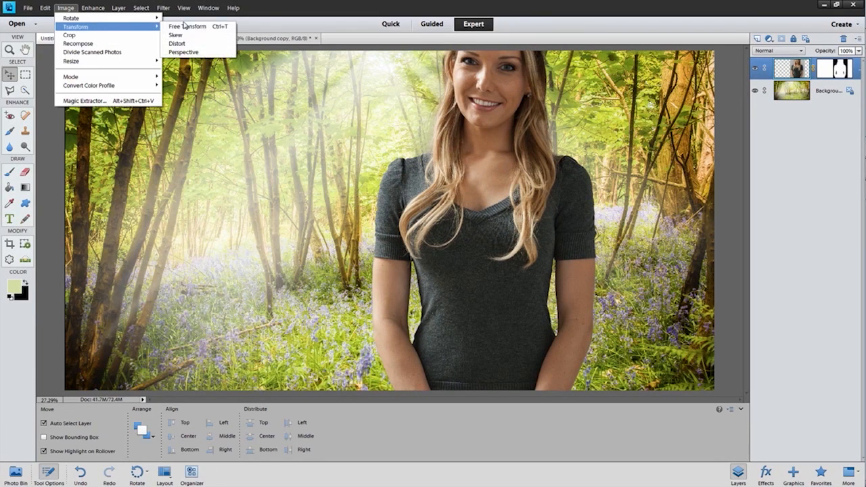
{"action": "left_click", "coordinate": [185, 26]}
{"action": "left_click_drag", "start_coordinate": [365, 61], "coordinate": [392, 108]}
{"action": "scroll", "coordinate": [464, 159], "scroll_direction": "up", "scroll_amount": 4}
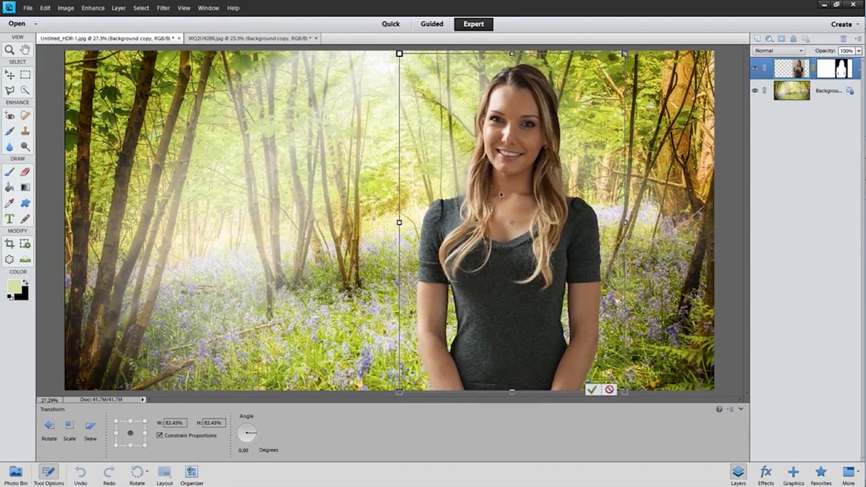
{"action": "left_click_drag", "start_coordinate": [398, 48], "coordinate": [416, 67]}
{"action": "left_click_drag", "start_coordinate": [554, 184], "coordinate": [506, 182]}
{"action": "left_click_drag", "start_coordinate": [349, 72], "coordinate": [344, 65]}
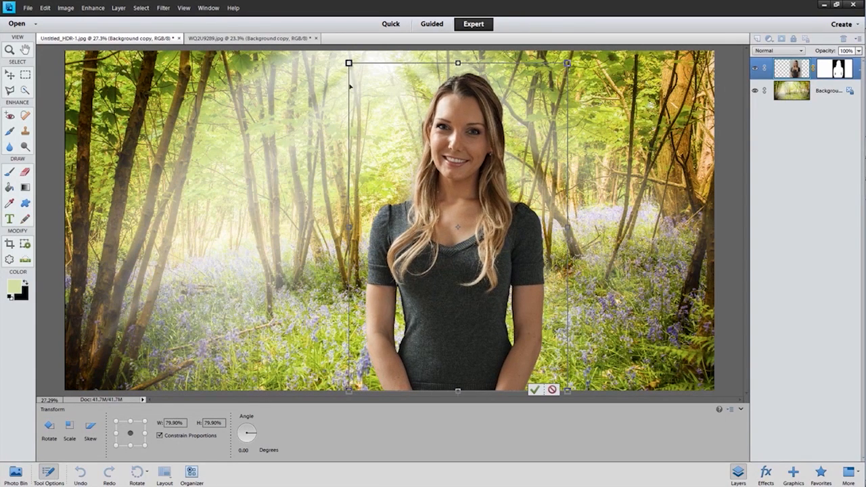
{"action": "left_click", "coordinate": [534, 390]}
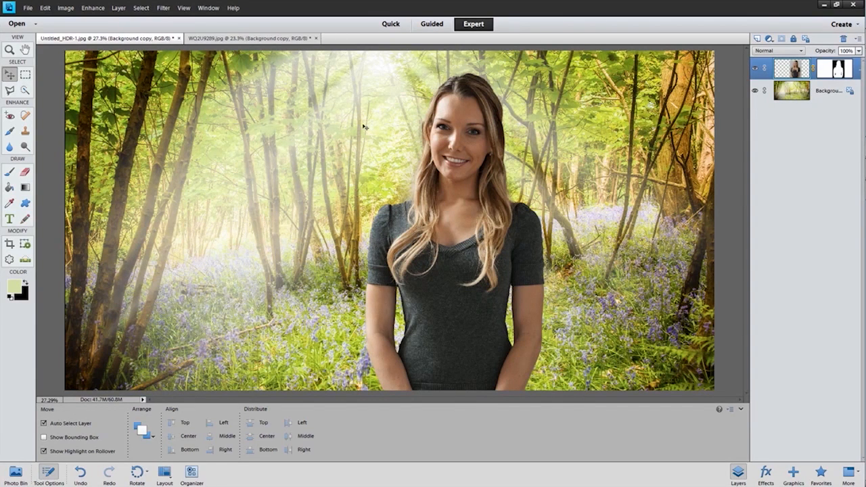
Step: Add a Brightness/Contrast adjustment clipped to the woman's layer and set Brightness to 48
{"action": "left_click", "coordinate": [769, 39]}
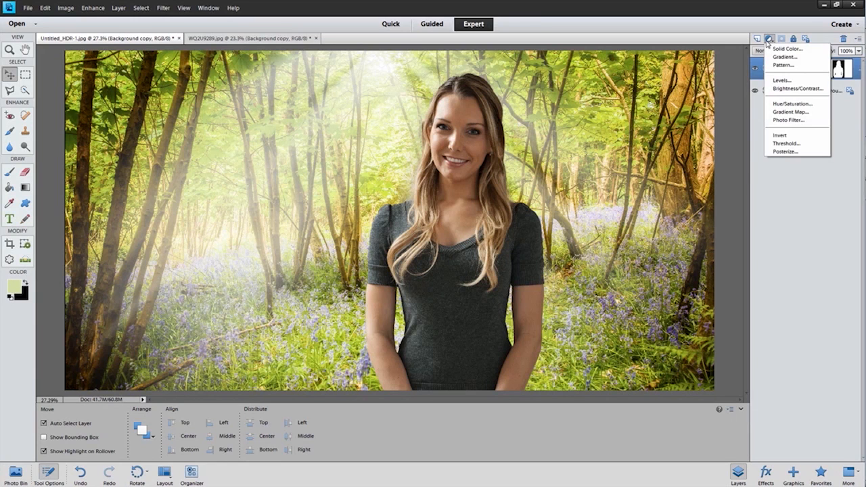
{"action": "left_click", "coordinate": [778, 92]}
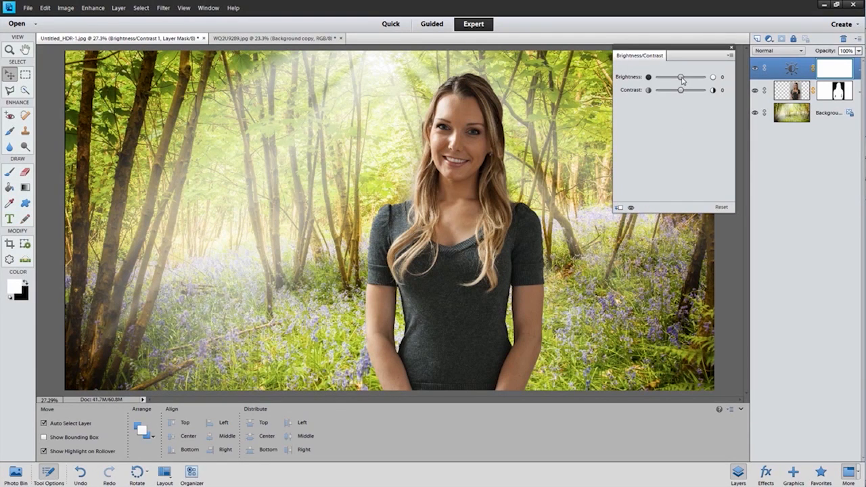
{"action": "left_click_drag", "start_coordinate": [682, 79], "coordinate": [699, 82]}
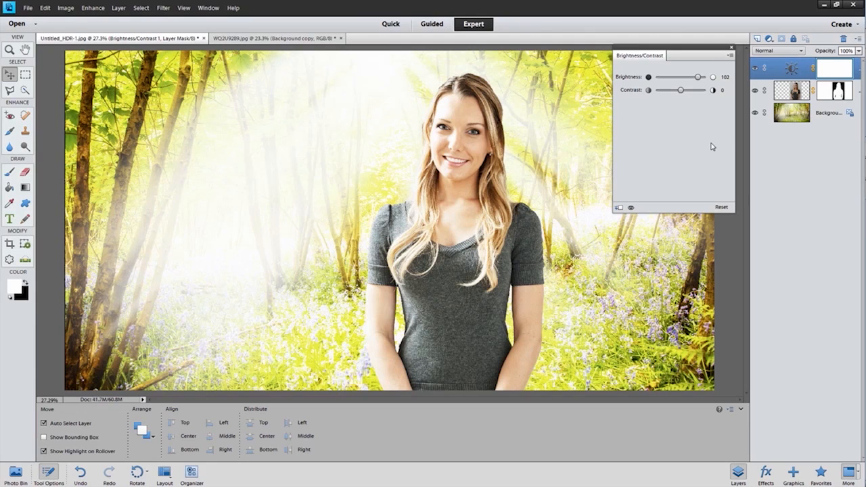
{"action": "left_click", "coordinate": [618, 208]}
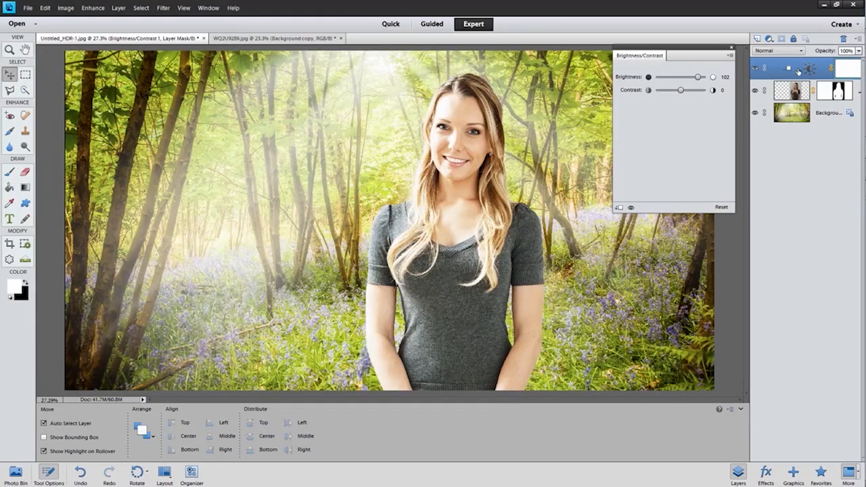
{"action": "mouse_move", "coordinate": [698, 78]}
{"action": "left_mouse_down"}
{"action": "mouse_move", "coordinate": [659, 79]}
{"action": "mouse_move", "coordinate": [697, 80]}
{"action": "mouse_move", "coordinate": [661, 81]}
{"action": "mouse_move", "coordinate": [697, 80]}
{"action": "mouse_move", "coordinate": [689, 82]}
{"action": "left_mouse_up"}
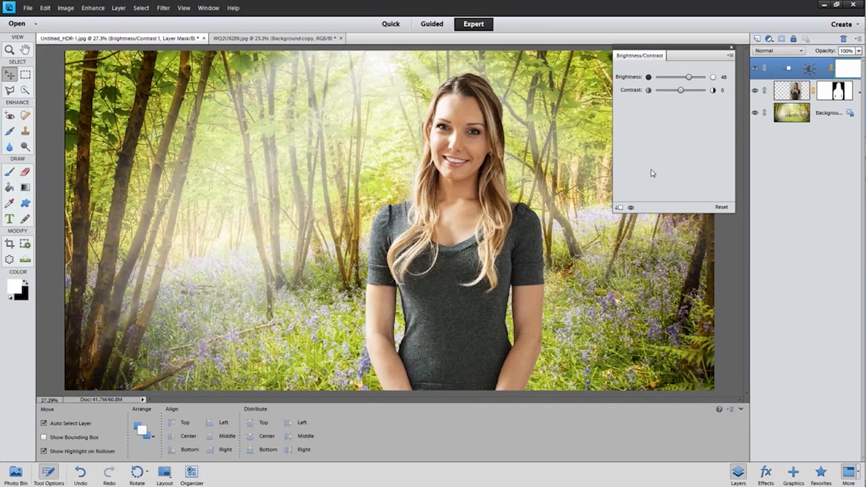
{"action": "left_click", "coordinate": [731, 49]}
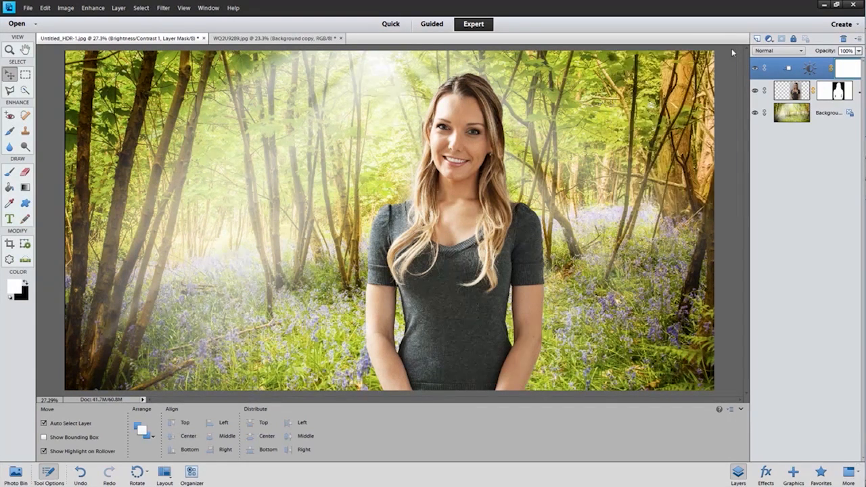
Step: Dodge the midtones of the woman's layer with a 700 px brush at 50% exposure along the left-hand hair, shoulder and arm
{"action": "left_click", "coordinate": [793, 97]}
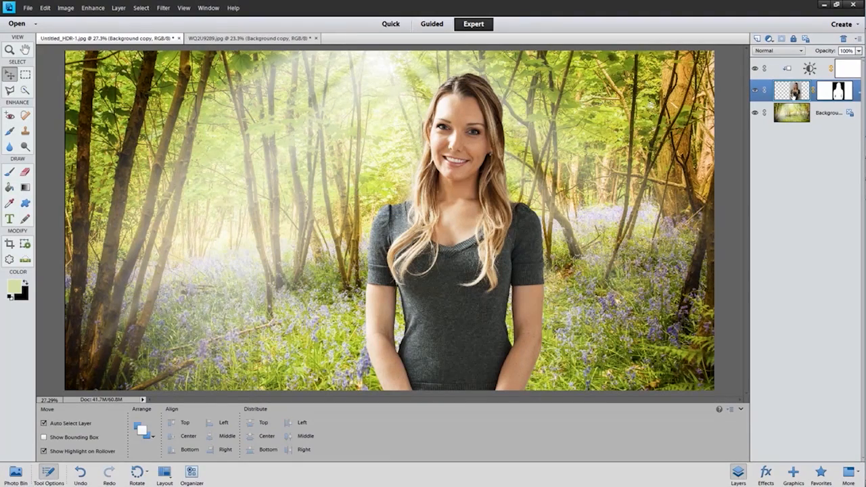
{"action": "scroll", "coordinate": [450, 192], "scroll_direction": "up", "scroll_amount": 6}
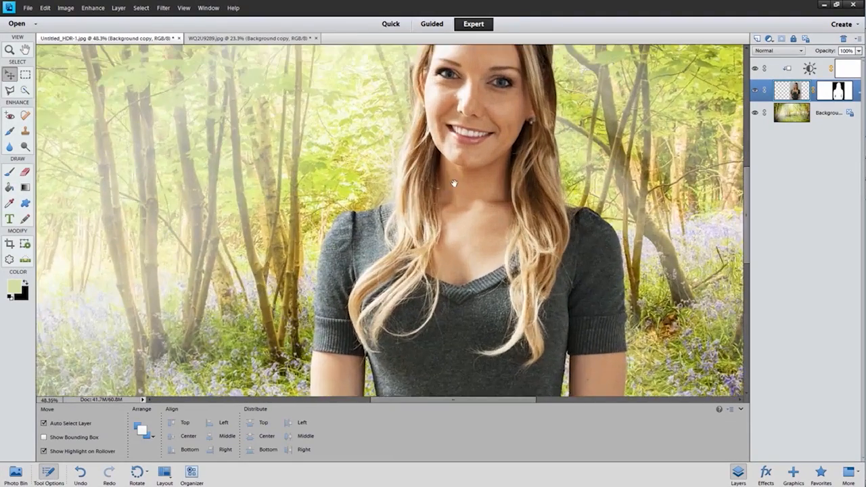
{"action": "left_click_drag", "start_coordinate": [453, 184], "coordinate": [463, 226]}
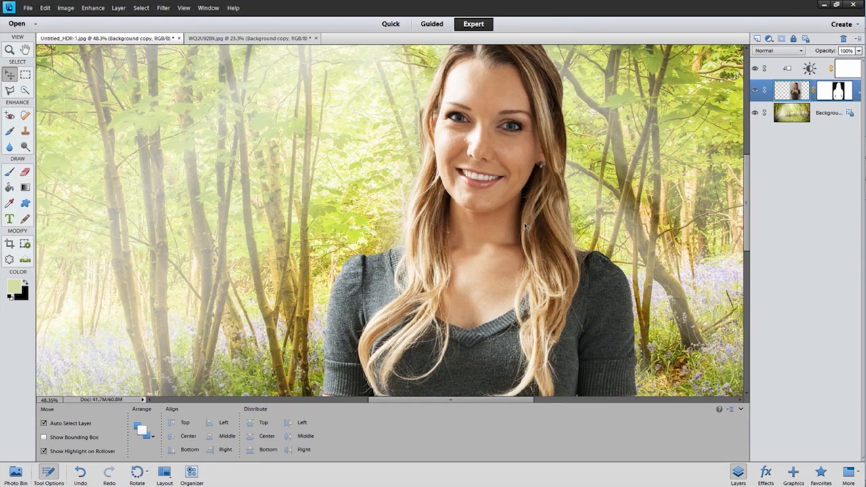
{"action": "left_click", "coordinate": [24, 146]}
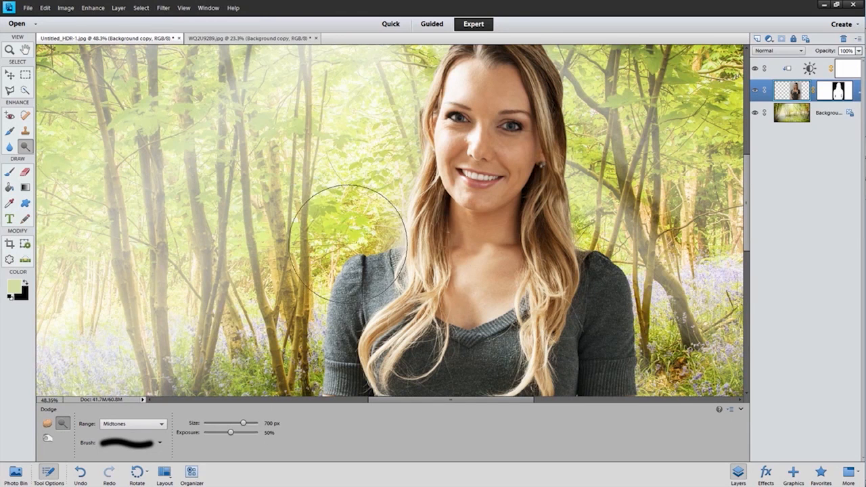
{"action": "mouse_move", "coordinate": [372, 247]}
{"action": "left_mouse_down"}
{"action": "mouse_move", "coordinate": [322, 295]}
{"action": "mouse_move", "coordinate": [307, 326]}
{"action": "mouse_move", "coordinate": [353, 178]}
{"action": "left_mouse_up"}
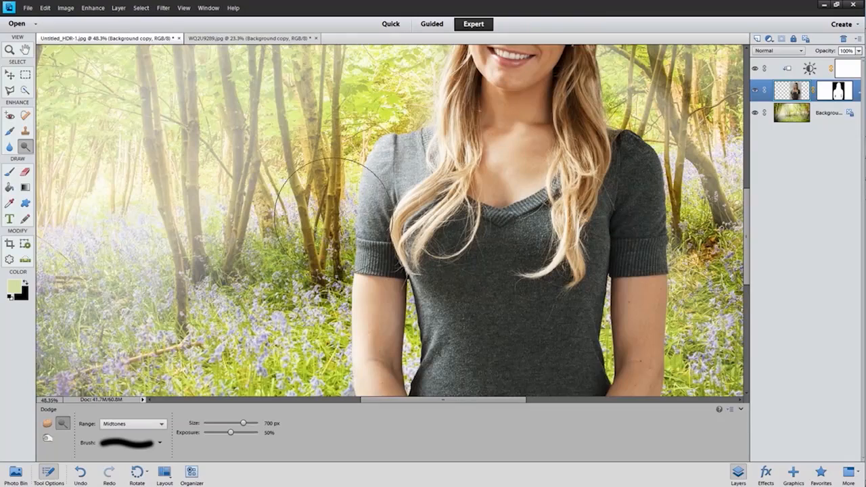
{"action": "left_click_drag", "start_coordinate": [386, 87], "coordinate": [369, 197]}
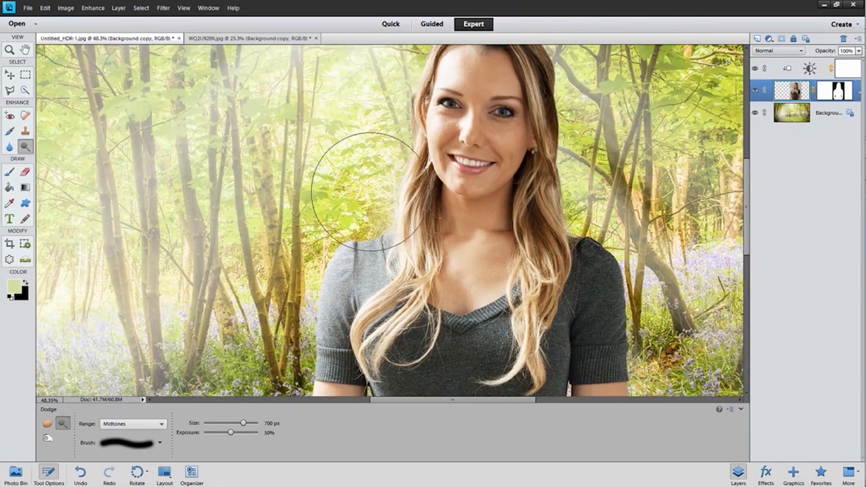
{"action": "left_click_drag", "start_coordinate": [374, 106], "coordinate": [356, 166]}
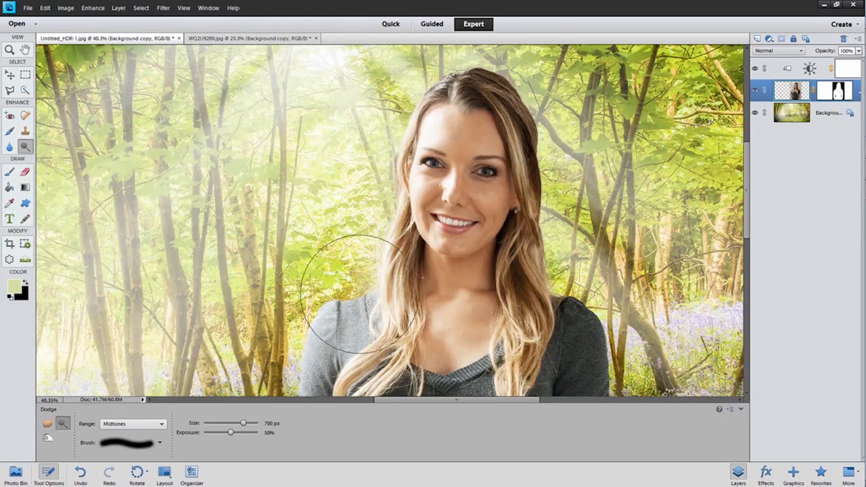
Step: Lighten the woman's right-hand edge along the shoulder, sleeve and forearm using smaller Dodge brushes of 175 and 250 px
{"action": "key", "text": "bracketleft"}
{"action": "key", "text": "bracketleft"}
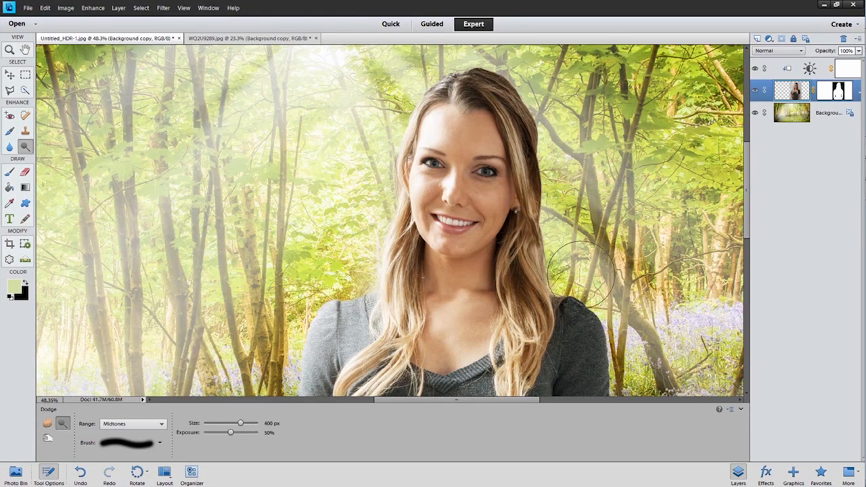
{"action": "key", "text": "bracketleft"}
{"action": "key", "text": "bracketleft"}
{"action": "key", "text": "bracketleft"}
{"action": "key", "text": "bracketleft"}
{"action": "key", "text": "bracketleft"}
{"action": "left_click_drag", "start_coordinate": [569, 275], "coordinate": [491, 162]}
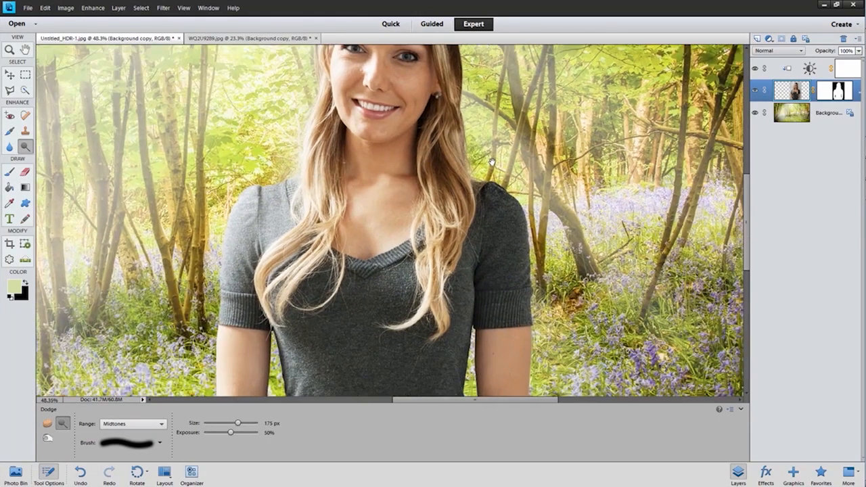
{"action": "mouse_move", "coordinate": [541, 243]}
{"action": "left_mouse_down"}
{"action": "mouse_move", "coordinate": [543, 288]}
{"action": "mouse_move", "coordinate": [495, 177]}
{"action": "mouse_move", "coordinate": [537, 261]}
{"action": "mouse_move", "coordinate": [544, 312]}
{"action": "mouse_move", "coordinate": [500, 168]}
{"action": "mouse_move", "coordinate": [488, 181]}
{"action": "left_mouse_up"}
{"action": "left_click_drag", "start_coordinate": [540, 311], "coordinate": [514, 237]}
{"action": "key", "text": "bracketright"}
{"action": "key", "text": "bracketright"}
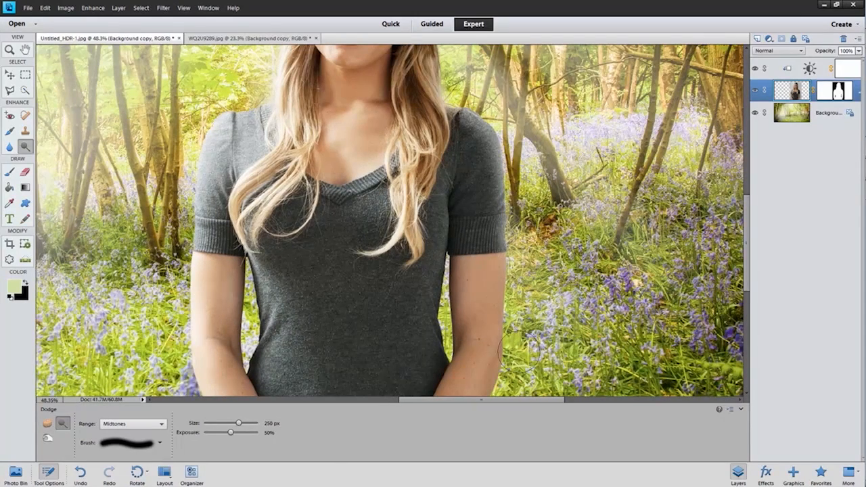
{"action": "left_click_drag", "start_coordinate": [508, 320], "coordinate": [510, 225]}
{"action": "mouse_move", "coordinate": [529, 160]}
{"action": "left_mouse_down"}
{"action": "mouse_move", "coordinate": [467, 79]}
{"action": "mouse_move", "coordinate": [478, 95]}
{"action": "mouse_move", "coordinate": [517, 112]}
{"action": "left_mouse_up"}
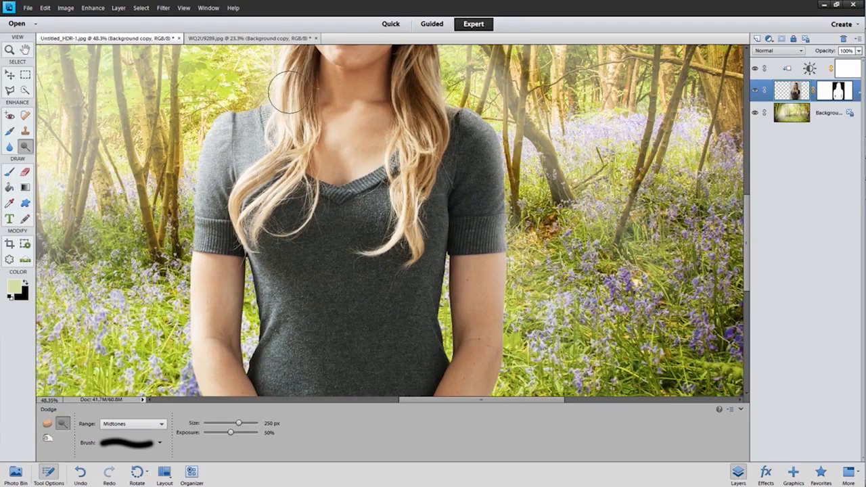
Step: Dodge the left-hand side of the sweater around the waist with 400 and 500 px brushes
{"action": "scroll", "coordinate": [285, 319], "scroll_direction": "up", "scroll_amount": 4}
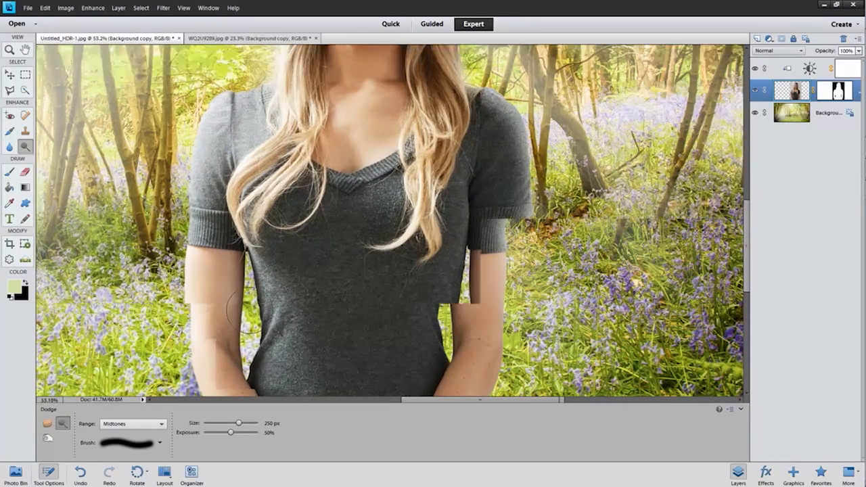
{"action": "key", "text": "bracketright"}
{"action": "key", "text": "bracketright"}
{"action": "key", "text": "bracketright"}
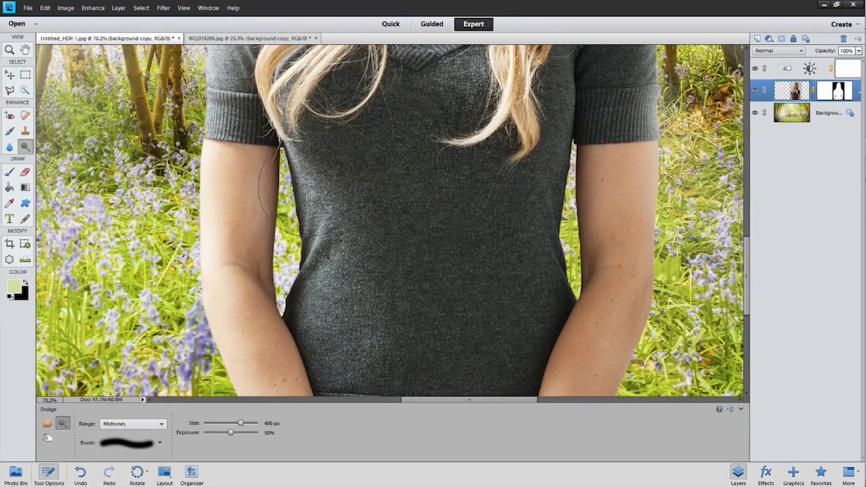
{"action": "left_click_drag", "start_coordinate": [299, 190], "coordinate": [310, 251]}
{"action": "key", "text": "bracketleft"}
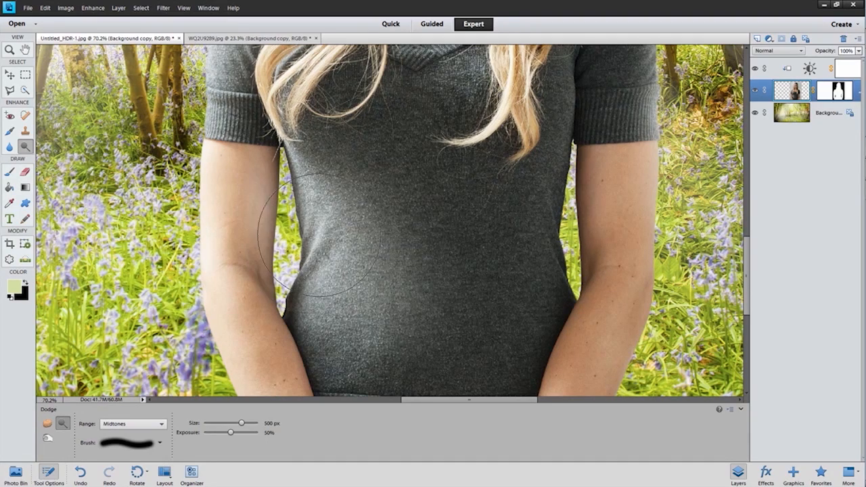
{"action": "mouse_move", "coordinate": [322, 195]}
{"action": "left_mouse_down"}
{"action": "mouse_move", "coordinate": [341, 215]}
{"action": "mouse_move", "coordinate": [310, 220]}
{"action": "left_mouse_up"}
Step: Reduce the Dodge brush to 40 px and lighten the sweater's narrow dark edge beside the left-hand arm
{"action": "key", "text": "bracketleft"}
{"action": "key", "text": "bracketleft"}
{"action": "key", "text": "bracketleft"}
{"action": "key", "text": "bracketleft"}
{"action": "scroll", "coordinate": [284, 169], "scroll_direction": "up", "scroll_amount": 5}
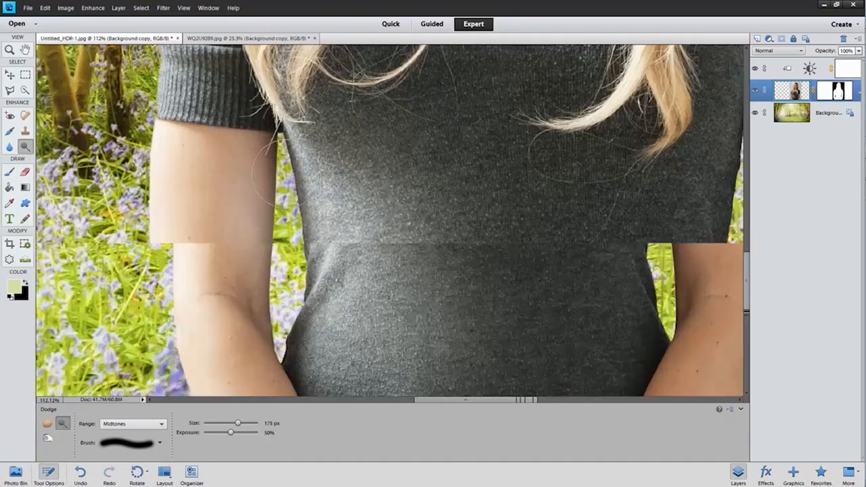
{"action": "key", "text": "bracketleft"}
{"action": "key", "text": "bracketleft"}
{"action": "key", "text": "bracketleft"}
{"action": "key", "text": "bracketleft"}
{"action": "key", "text": "bracketleft"}
{"action": "key", "text": "bracketleft"}
{"action": "key", "text": "bracketleft"}
{"action": "key", "text": "bracketleft"}
{"action": "key", "text": "bracketleft"}
{"action": "left_click_drag", "start_coordinate": [287, 141], "coordinate": [290, 387]}
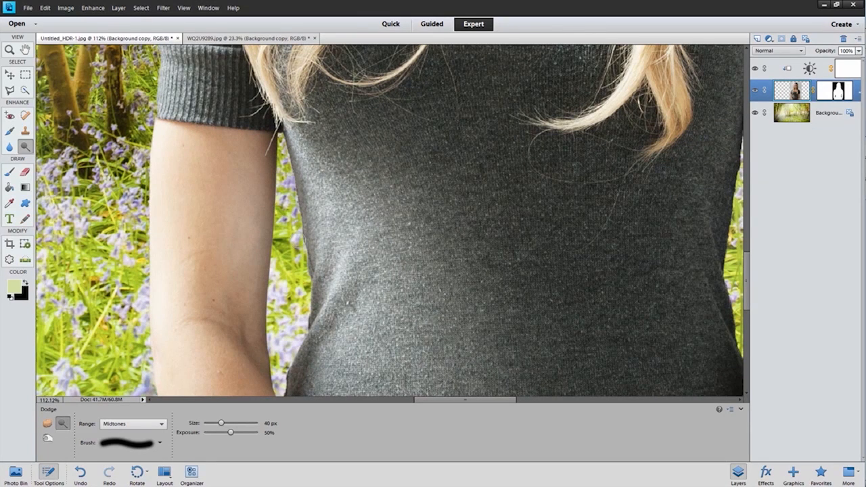
{"action": "mouse_move", "coordinate": [277, 130]}
{"action": "left_mouse_down"}
{"action": "mouse_move", "coordinate": [303, 348]}
{"action": "mouse_move", "coordinate": [291, 396]}
{"action": "left_mouse_up"}
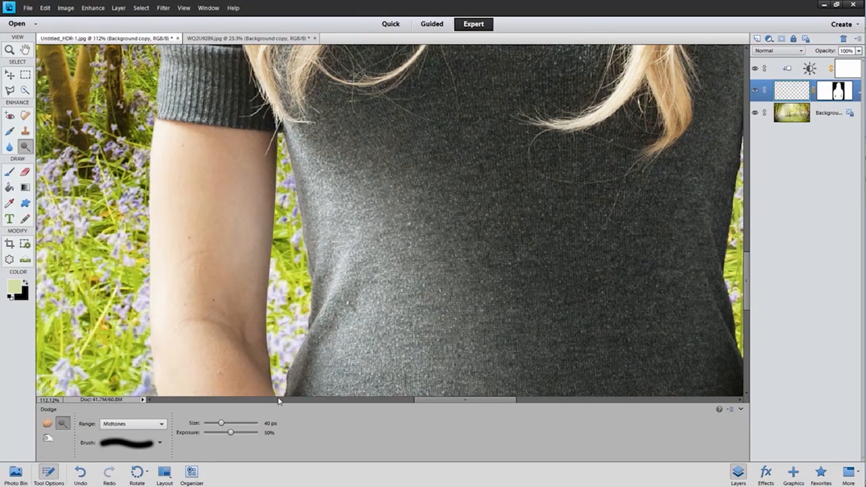
{"action": "mouse_move", "coordinate": [286, 137]}
{"action": "left_mouse_down"}
{"action": "mouse_move", "coordinate": [311, 271]}
{"action": "mouse_move", "coordinate": [282, 403]}
{"action": "left_mouse_up"}
{"action": "left_click_drag", "start_coordinate": [291, 137], "coordinate": [313, 354]}
{"action": "scroll", "coordinate": [313, 354], "scroll_direction": "down", "scroll_amount": 10}
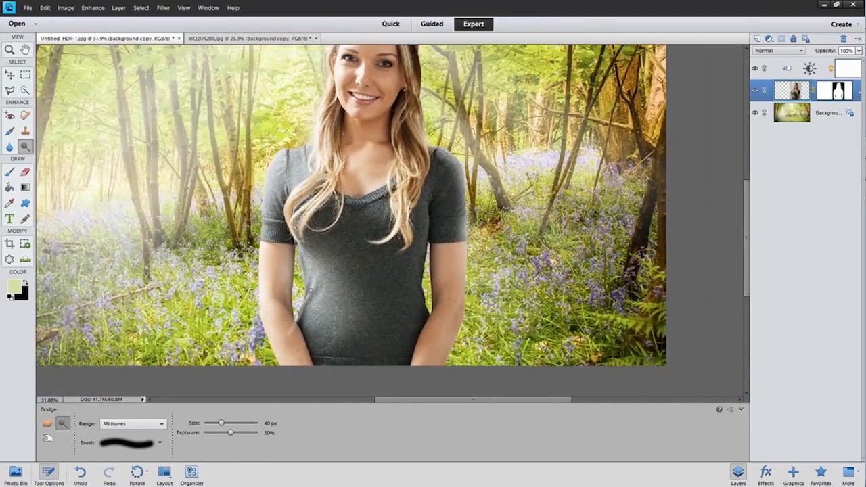
{"action": "scroll", "coordinate": [315, 286], "scroll_direction": "down", "scroll_amount": 1}
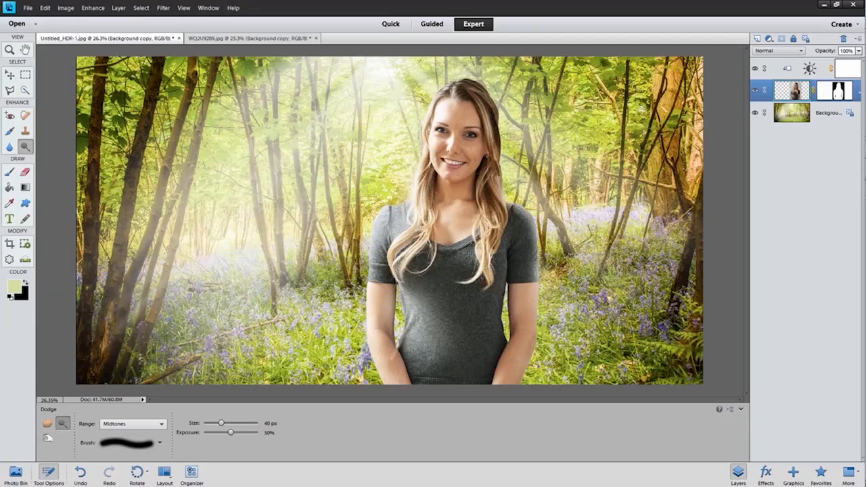
Step: Create a new layer directly above the woman's layer and ready the Brush tool with pale green e0ecaa sampled from the woodland
{"action": "key", "text": "d"}
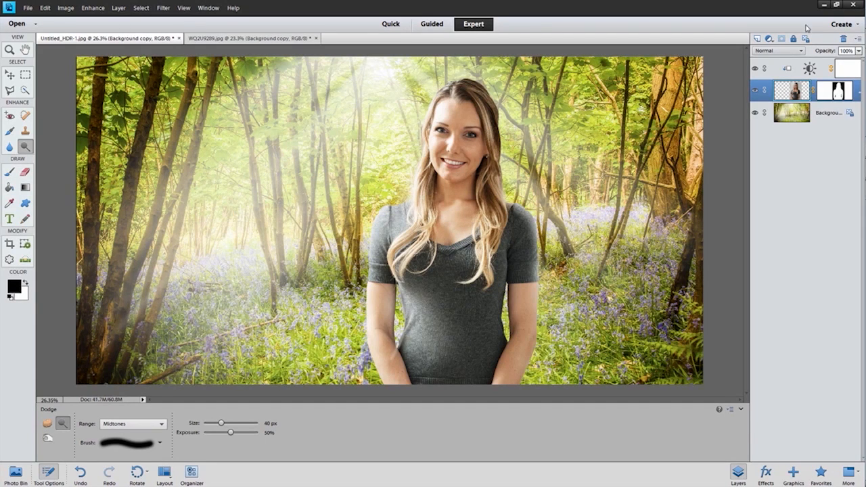
{"action": "left_click", "coordinate": [756, 39]}
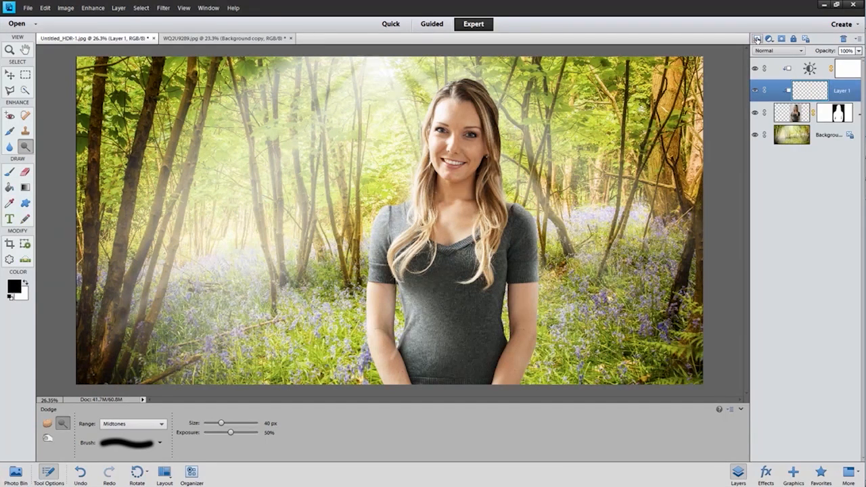
{"action": "left_click", "coordinate": [15, 289]}
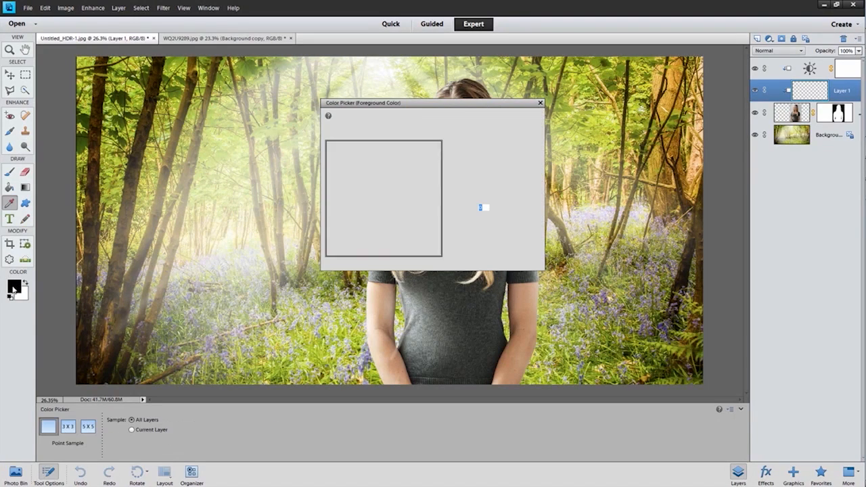
{"action": "left_click", "coordinate": [273, 130]}
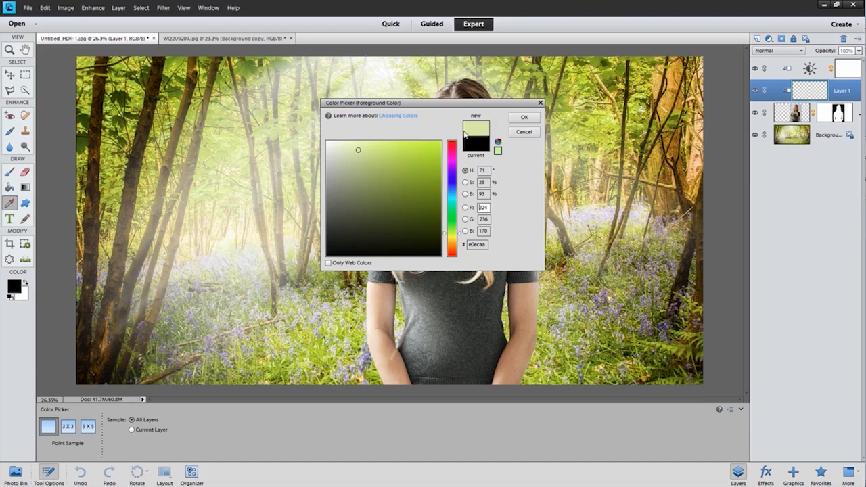
{"action": "left_click", "coordinate": [523, 117]}
{"action": "key", "text": "o"}
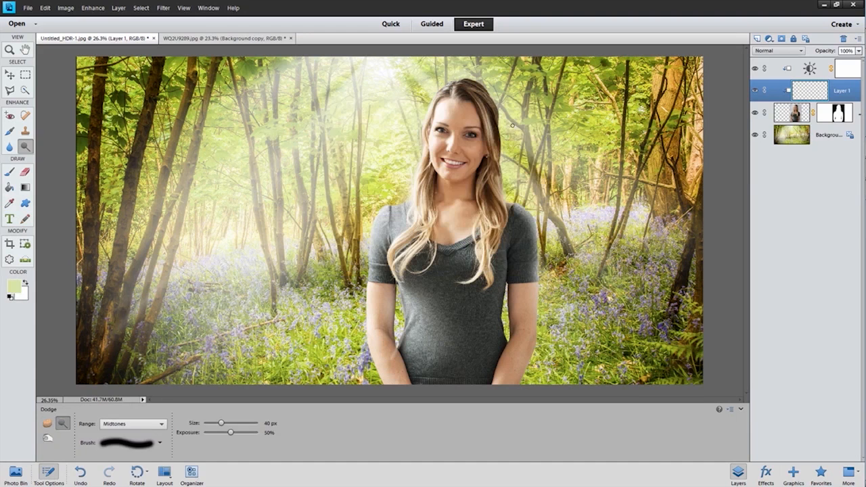
{"action": "left_click", "coordinate": [12, 171]}
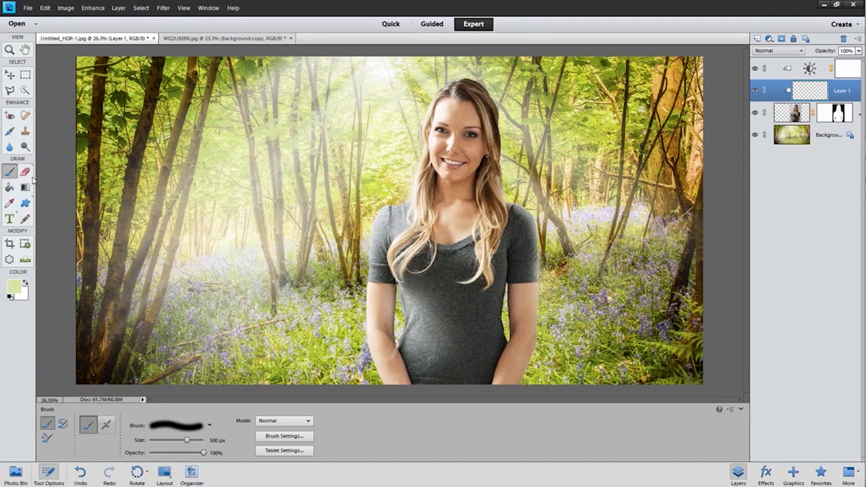
Step: Paint pale green with the 500 px brush over the woman's waist, both shoulders, upper chest and the outer edges of her hair
{"action": "left_click", "coordinate": [422, 309]}
{"action": "left_click_drag", "start_coordinate": [422, 309], "coordinate": [435, 342]}
{"action": "left_click_drag", "start_coordinate": [391, 202], "coordinate": [370, 241]}
{"action": "mouse_move", "coordinate": [475, 237]}
{"action": "left_mouse_down"}
{"action": "mouse_move", "coordinate": [488, 249]}
{"action": "mouse_move", "coordinate": [481, 235]}
{"action": "left_mouse_up"}
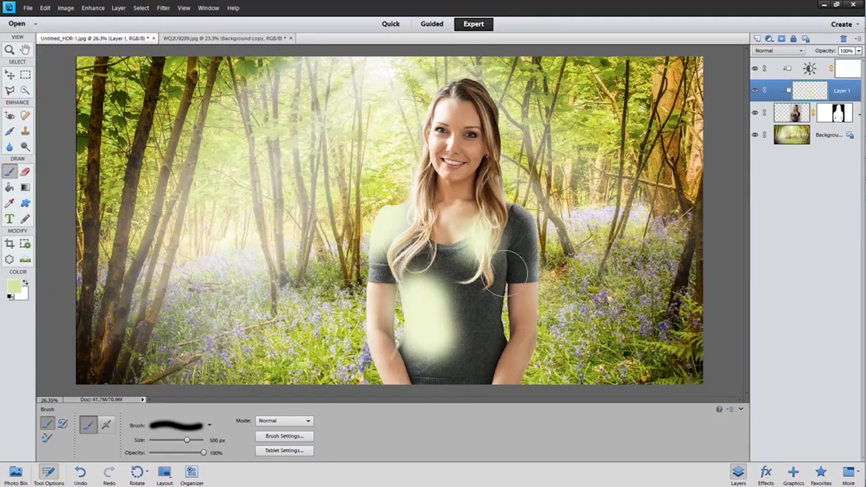
{"action": "mouse_move", "coordinate": [528, 199]}
{"action": "left_mouse_down"}
{"action": "mouse_move", "coordinate": [549, 229]}
{"action": "mouse_move", "coordinate": [556, 262]}
{"action": "left_mouse_up"}
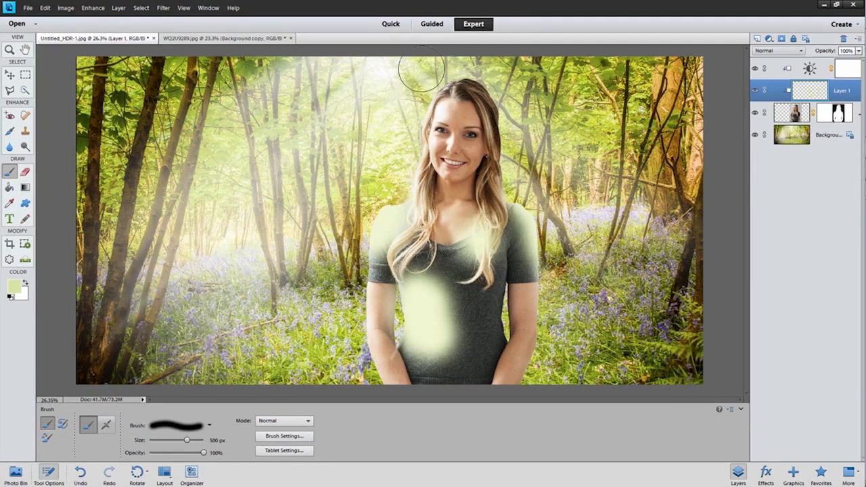
{"action": "mouse_move", "coordinate": [421, 94]}
{"action": "left_mouse_down"}
{"action": "mouse_move", "coordinate": [406, 124]}
{"action": "mouse_move", "coordinate": [411, 156]}
{"action": "mouse_move", "coordinate": [399, 191]}
{"action": "left_mouse_up"}
{"action": "left_click_drag", "start_coordinate": [458, 56], "coordinate": [515, 96]}
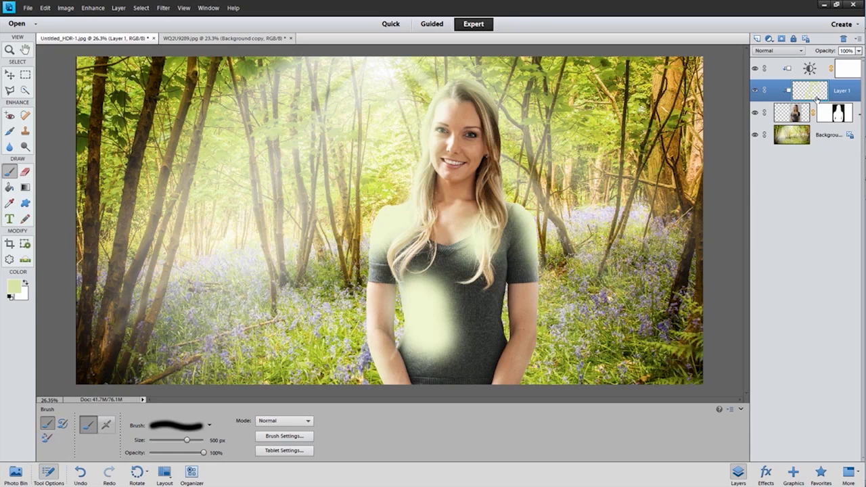
Step: Set the painted green layer's blend mode to Color and reduce its opacity to 33%
{"action": "left_click", "coordinate": [800, 52]}
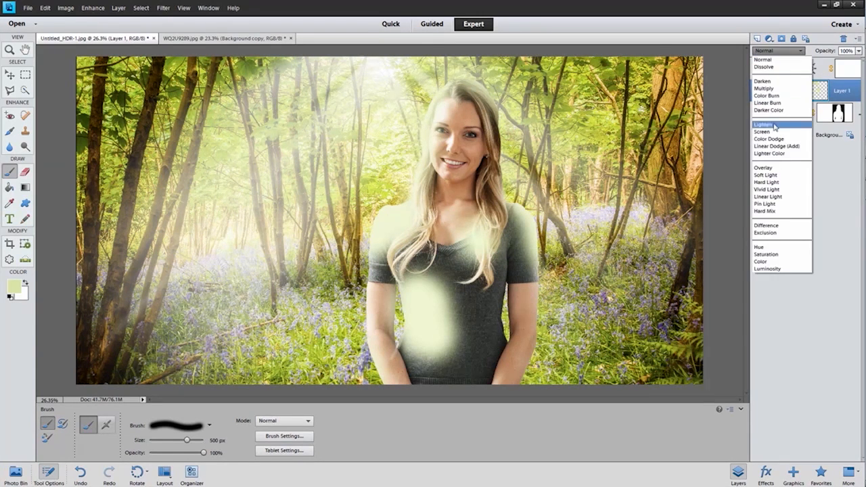
{"action": "left_click", "coordinate": [767, 261]}
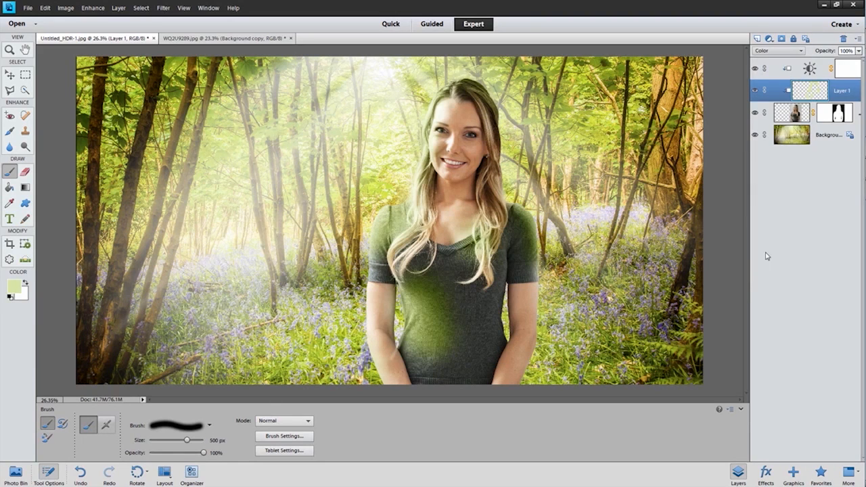
{"action": "left_click", "coordinate": [858, 51]}
{"action": "left_click_drag", "start_coordinate": [856, 62], "coordinate": [831, 62]}
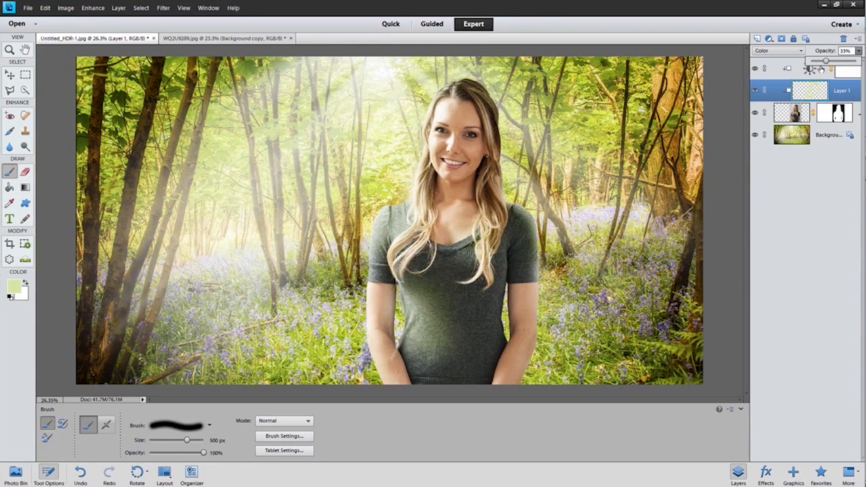
Step: Erase the green tint from the middle of the woman's chest, the neckline and her face, adjusting the soft Eraser's size between areas
{"action": "left_click", "coordinate": [25, 172]}
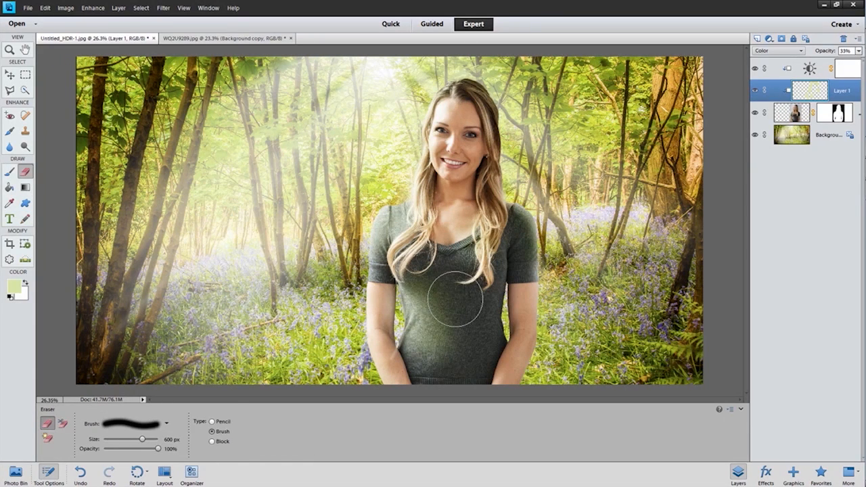
{"action": "key", "text": "bracketright"}
{"action": "key", "text": "bracketright"}
{"action": "key", "text": "bracketright"}
{"action": "key", "text": "bracketright"}
{"action": "mouse_move", "coordinate": [465, 277]}
{"action": "left_mouse_down"}
{"action": "mouse_move", "coordinate": [469, 319]}
{"action": "mouse_move", "coordinate": [489, 256]}
{"action": "left_mouse_up"}
{"action": "key", "text": "bracketleft"}
{"action": "key", "text": "bracketleft"}
{"action": "key", "text": "bracketleft"}
{"action": "key", "text": "bracketleft"}
{"action": "left_click_drag", "start_coordinate": [456, 127], "coordinate": [457, 145]}
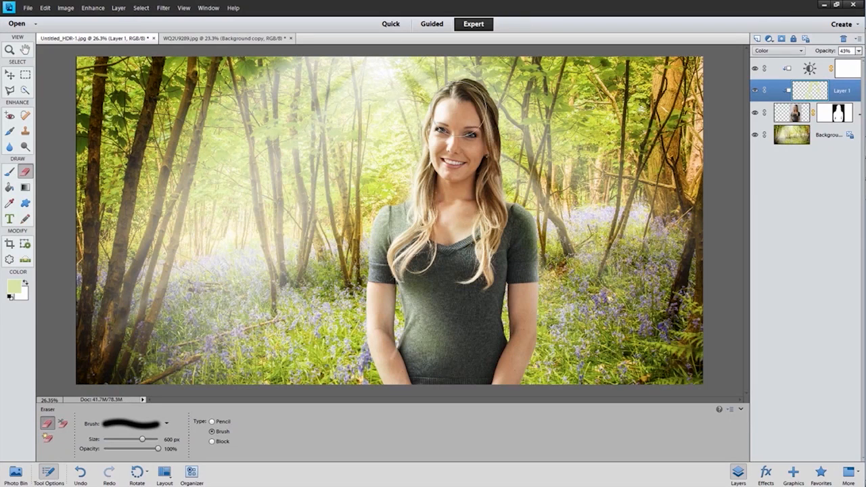
Step: Set the green tint layer's opacity to 39% and return to the Brush tool
{"action": "key", "text": "ctrl+minus"}
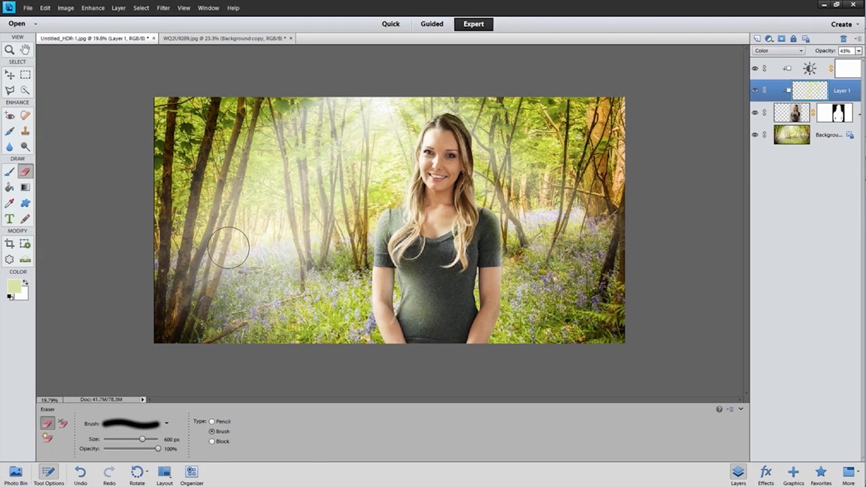
{"action": "key", "text": "b"}
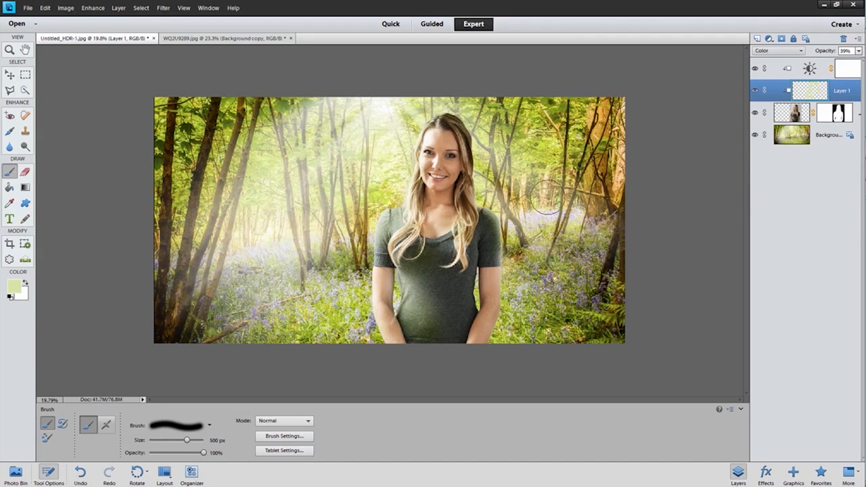
{"action": "key", "text": "ctrl+equal"}
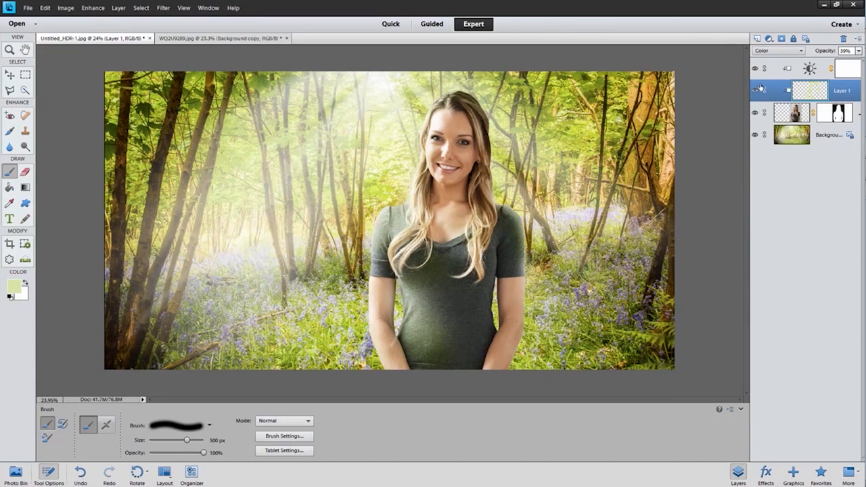
Step: Create a new layer above the Brightness/Contrast adjustment and stamp a merged copy of all visible layers into it
{"action": "left_click", "coordinate": [778, 69]}
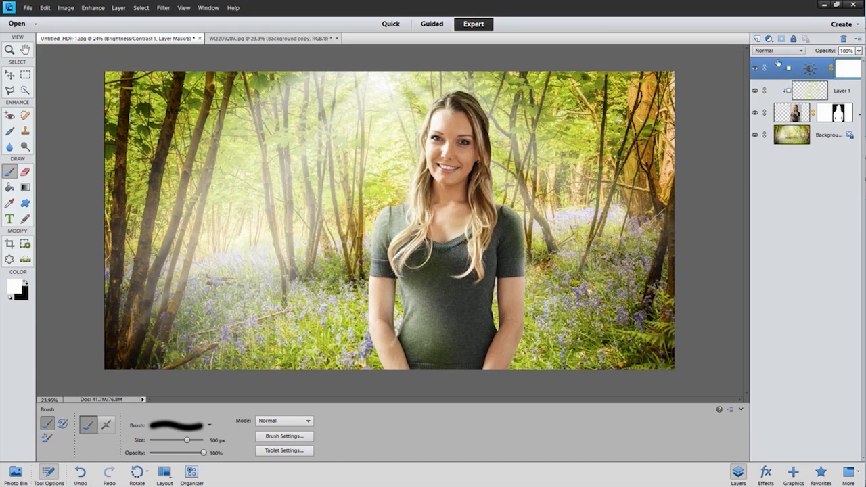
{"action": "left_click", "coordinate": [757, 38]}
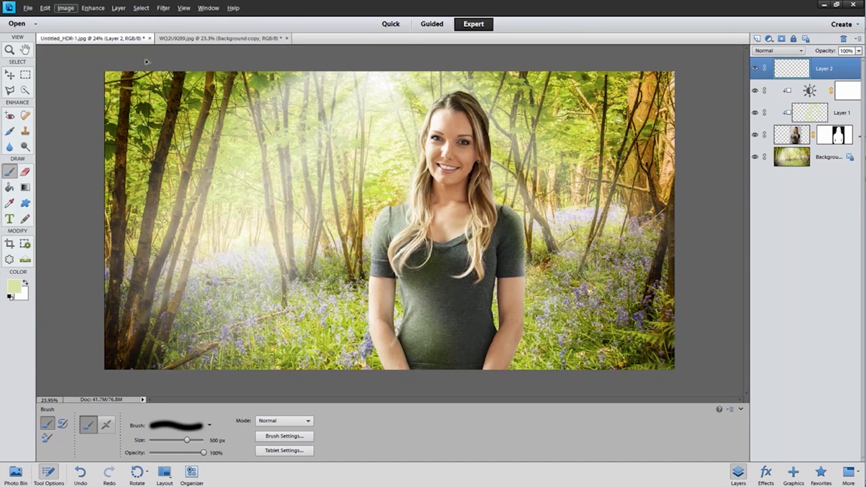
{"action": "left_click", "coordinate": [121, 9]}
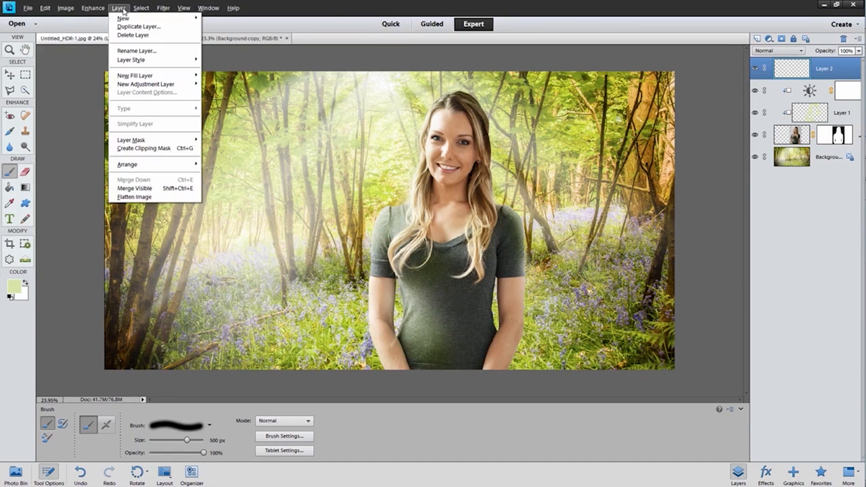
{"action": "left_click", "coordinate": [170, 190]}
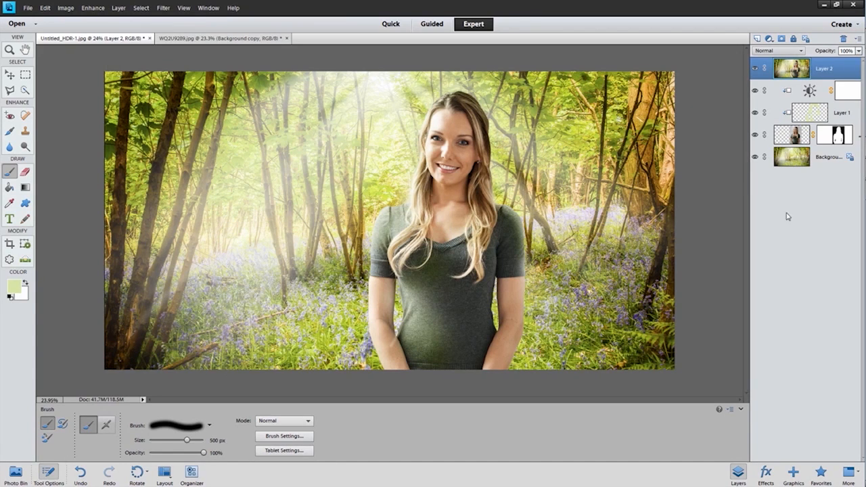
Step: Apply a Gaussian Blur to the merged copy, strong enough to soften the whole picture
{"action": "left_click", "coordinate": [163, 7]}
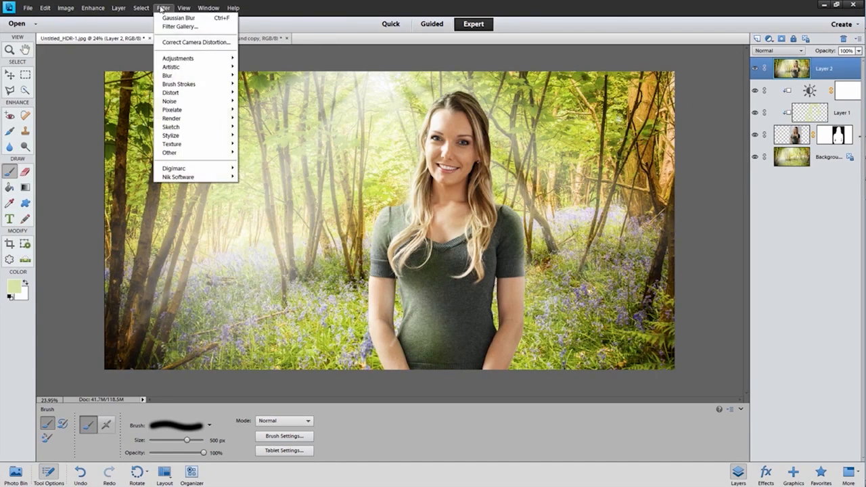
{"action": "mouse_move", "coordinate": [198, 78]}
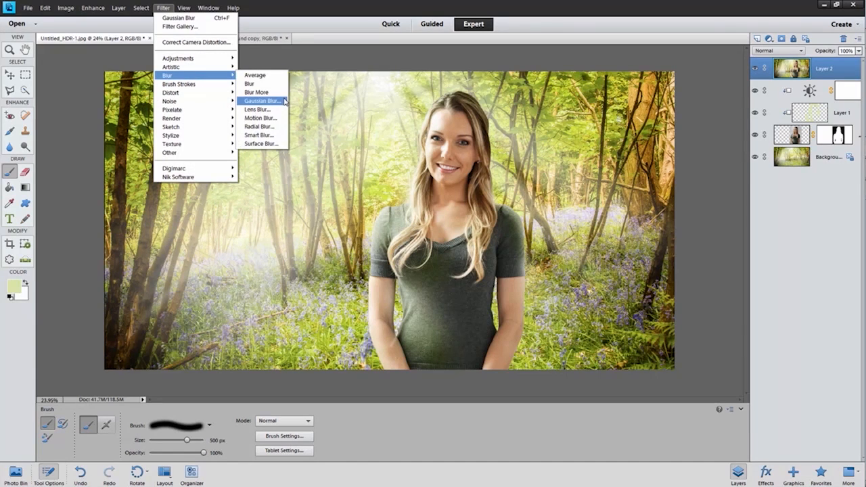
{"action": "left_click", "coordinate": [261, 100]}
{"action": "left_click_drag", "start_coordinate": [624, 215], "coordinate": [627, 216]}
{"action": "left_click", "coordinate": [695, 94]}
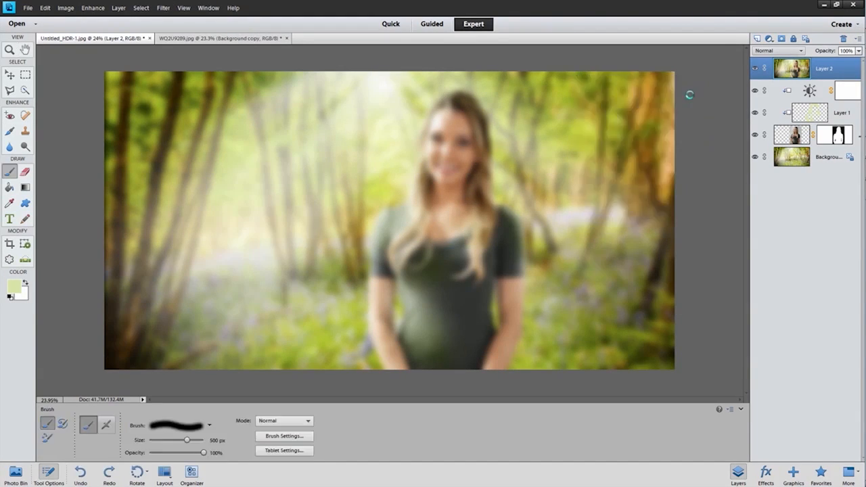
Step: Try Screen on the blurred layer, settle on the Overlay blend mode and lower the layer's opacity to 49%
{"action": "left_click", "coordinate": [778, 51]}
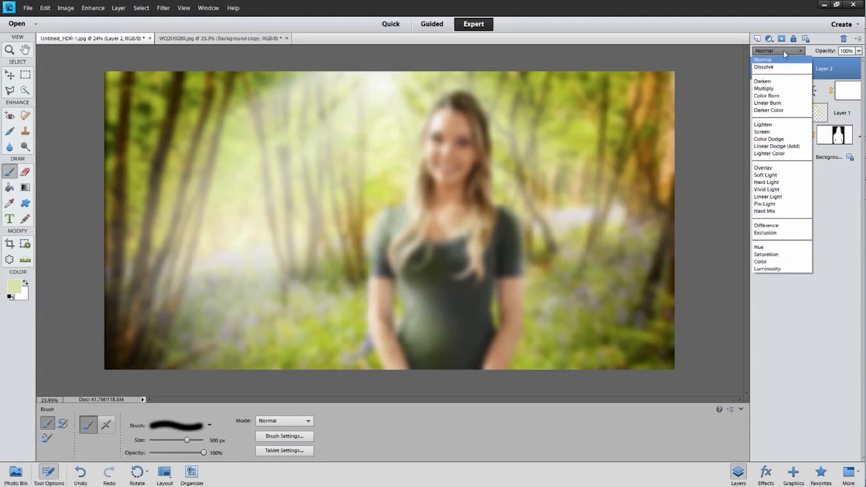
{"action": "left_click", "coordinate": [768, 131]}
{"action": "left_click", "coordinate": [778, 51]}
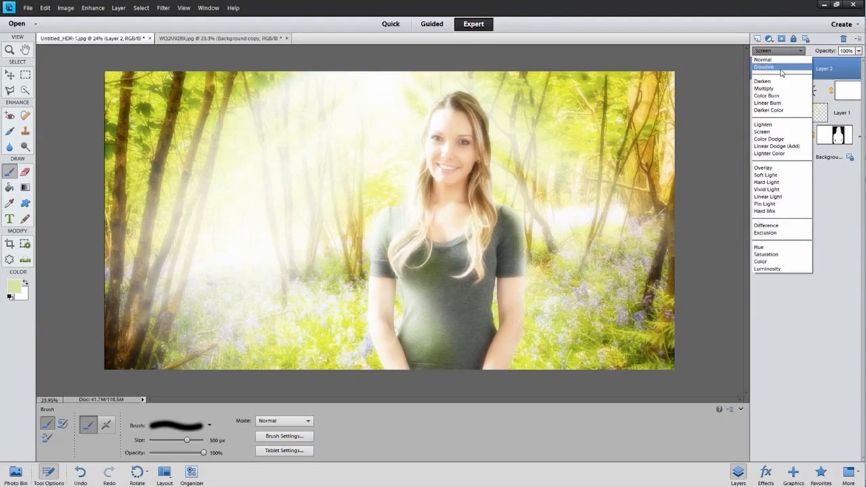
{"action": "left_click", "coordinate": [774, 167]}
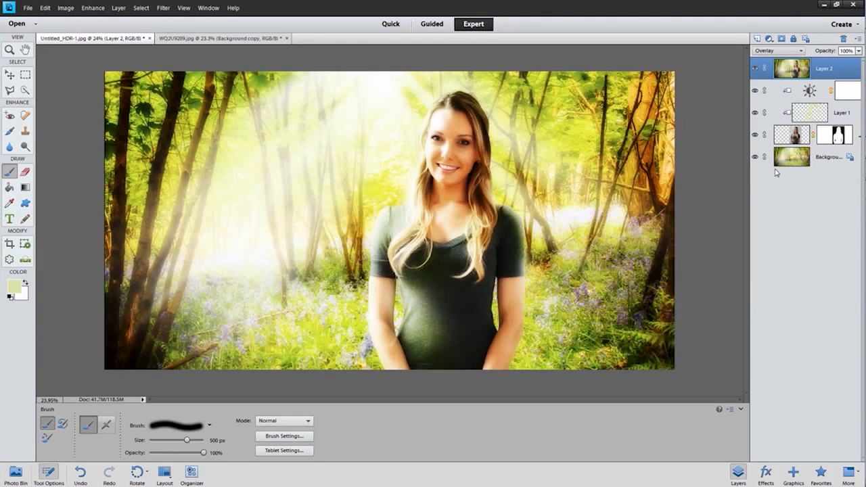
{"action": "left_click", "coordinate": [858, 51]}
{"action": "left_click_drag", "start_coordinate": [855, 60], "coordinate": [833, 62]}
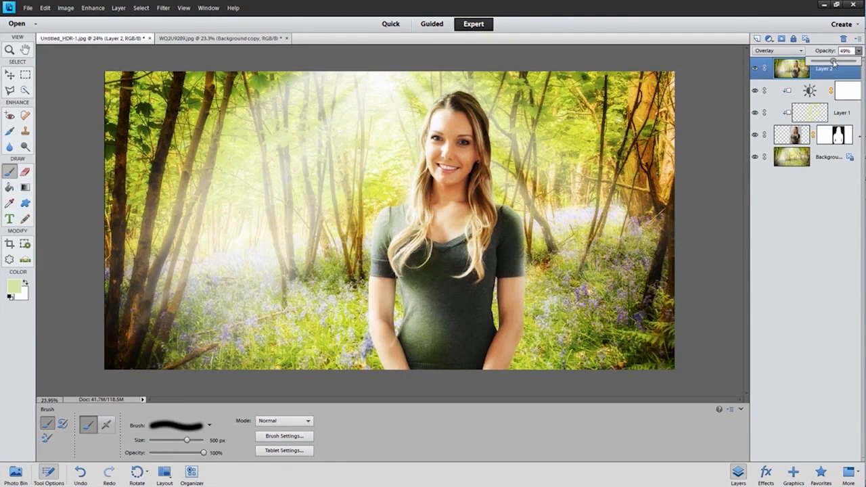